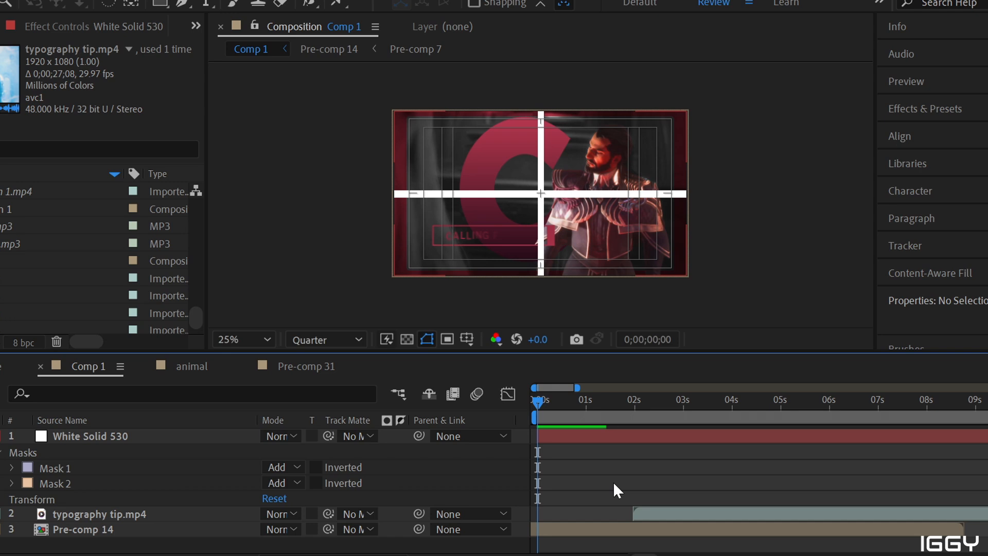
- Switch to the browser and examine the Squid Game and Deadpool typography reference posters on Pinterest
drag(577, 388, 734, 388)
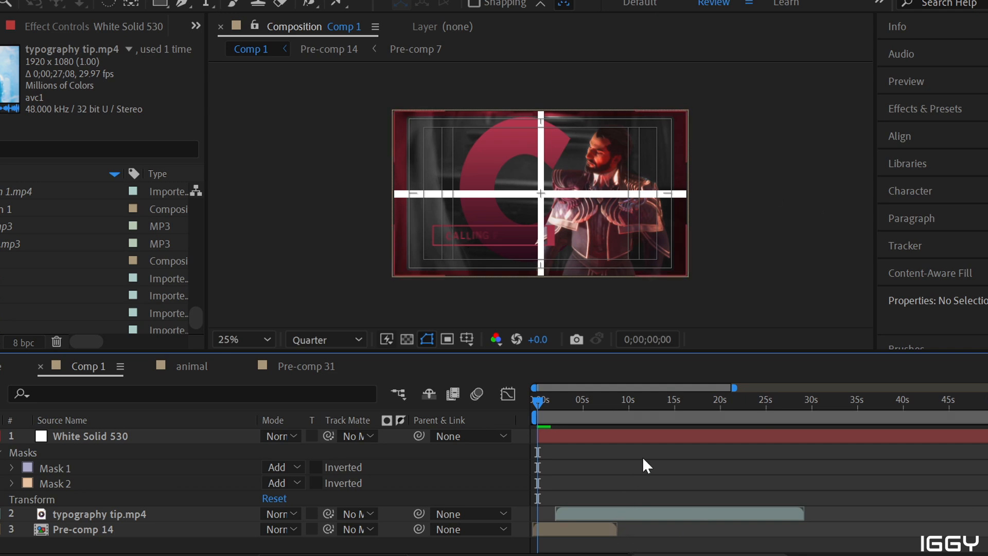
click(617, 555)
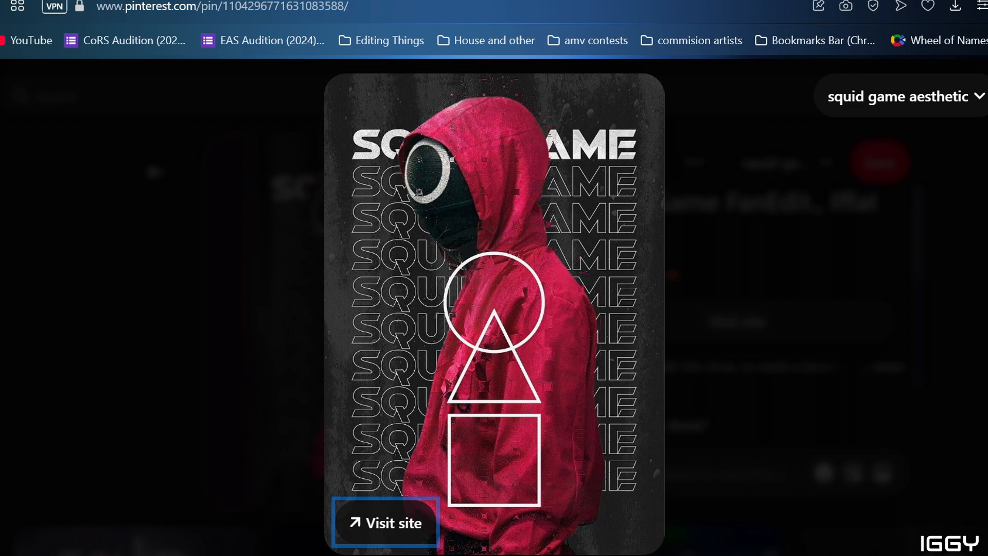
click(360, 1)
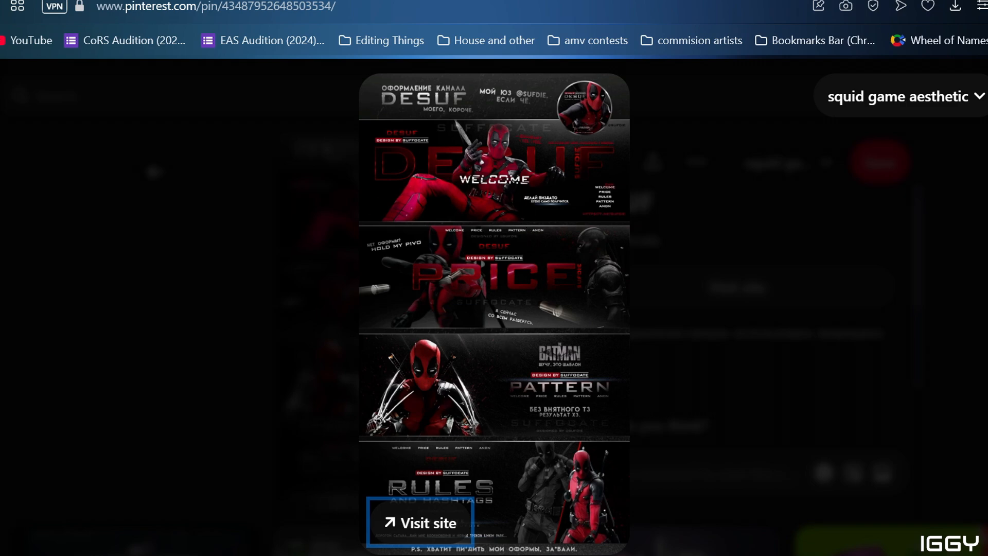
click(505, 1)
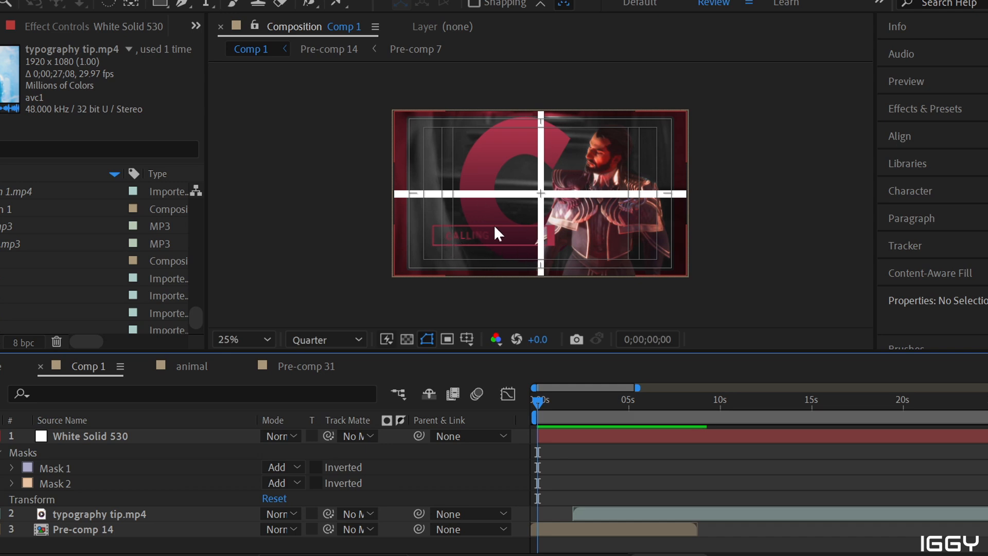
- Scrub Comp 1 from the start to 0;00;03;07, examining the CALLING FOR YOU, MISTAKES and PRETEND text placement against the white cross guide
drag(538, 403, 553, 402)
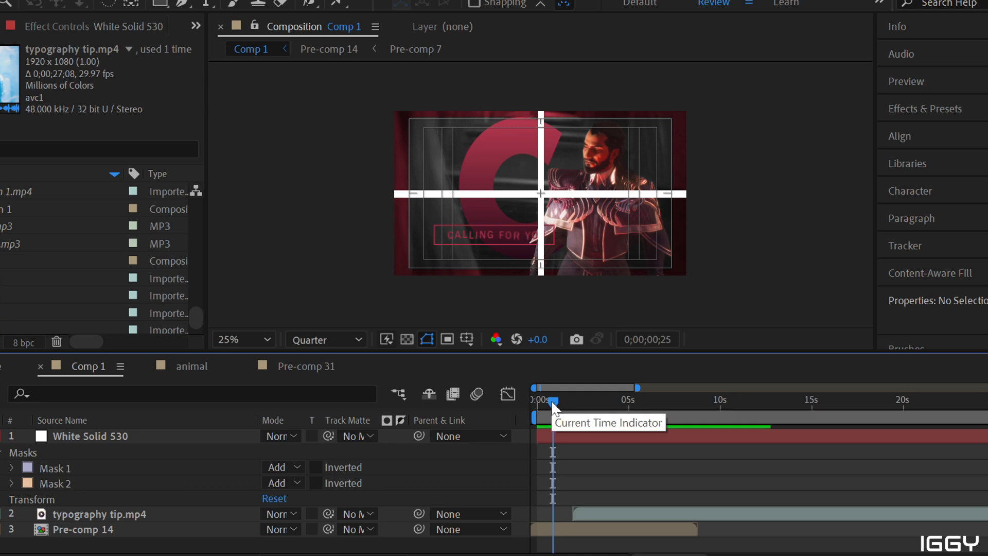
drag(548, 404, 584, 411)
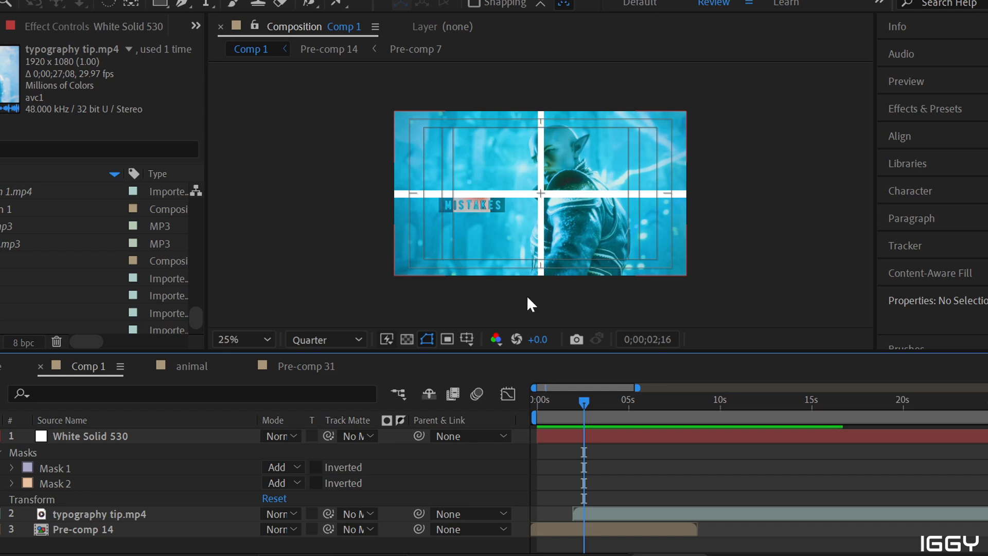
drag(586, 401, 596, 402)
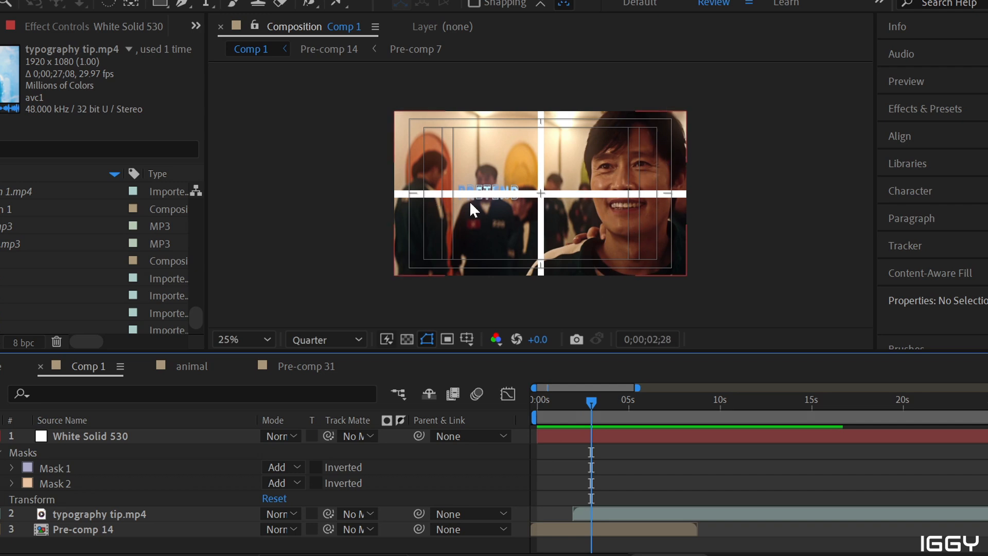
click(592, 401)
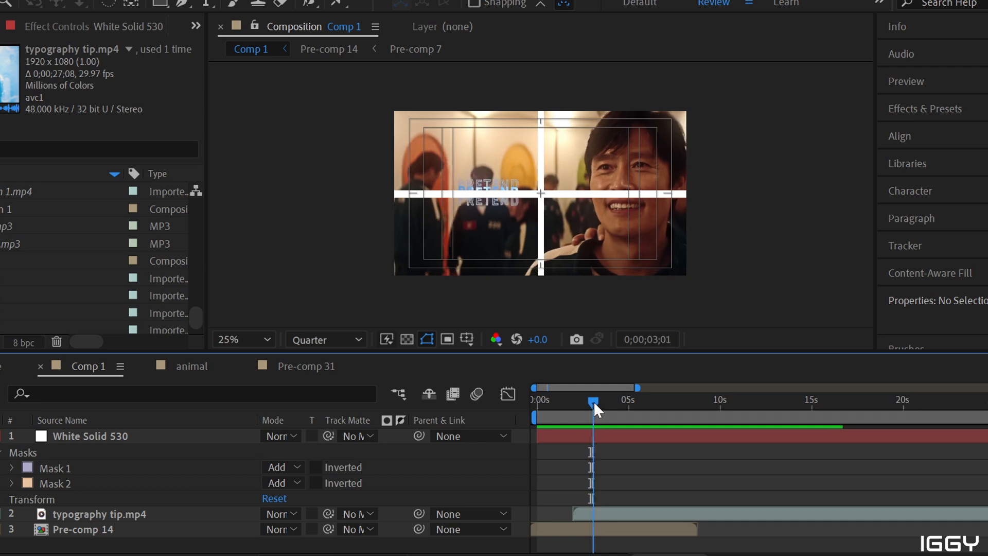
drag(591, 401, 597, 401)
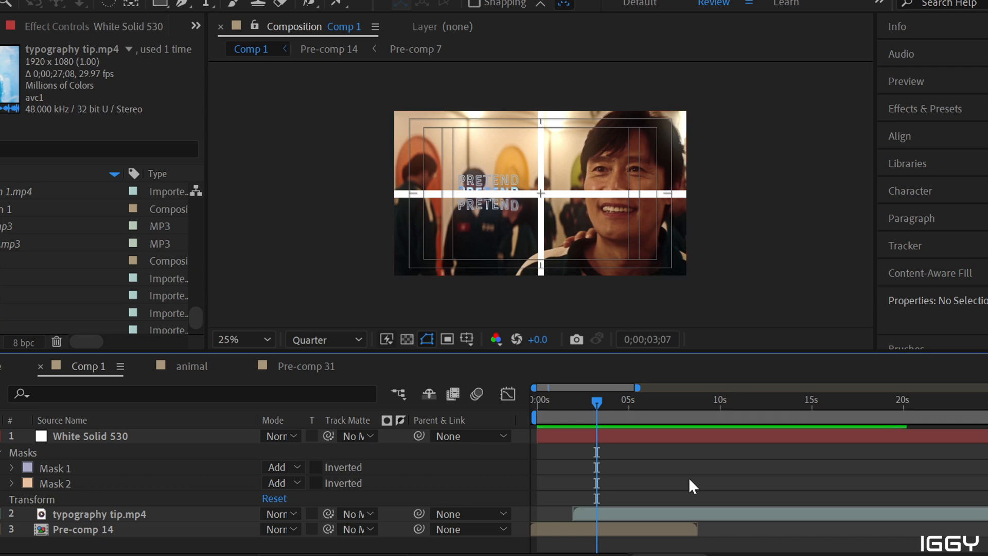
- Advance Comp 1 to 0;00;05;24, examining text placement in the DENIED, INSIDE OF YOU and NOTHING shots
drag(602, 400, 611, 402)
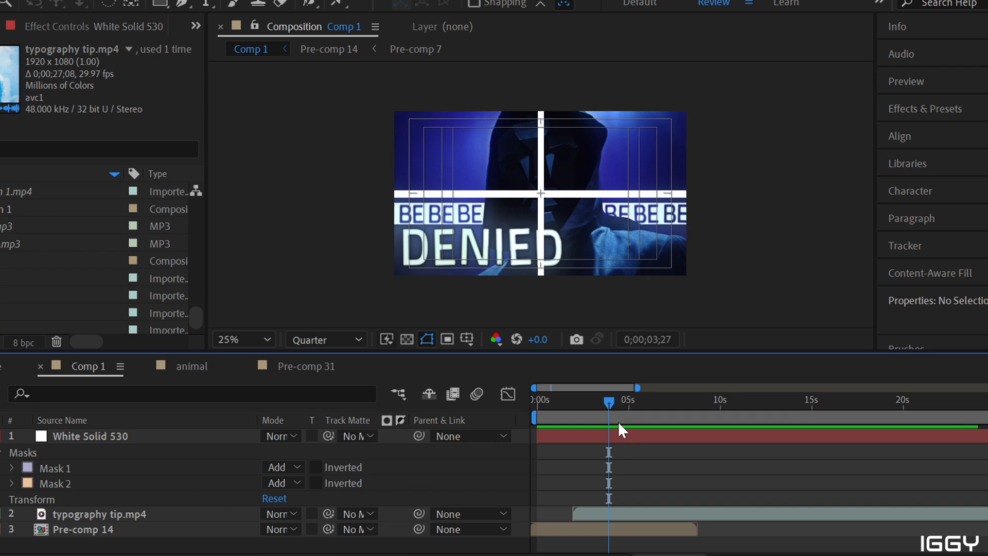
drag(612, 403, 624, 405)
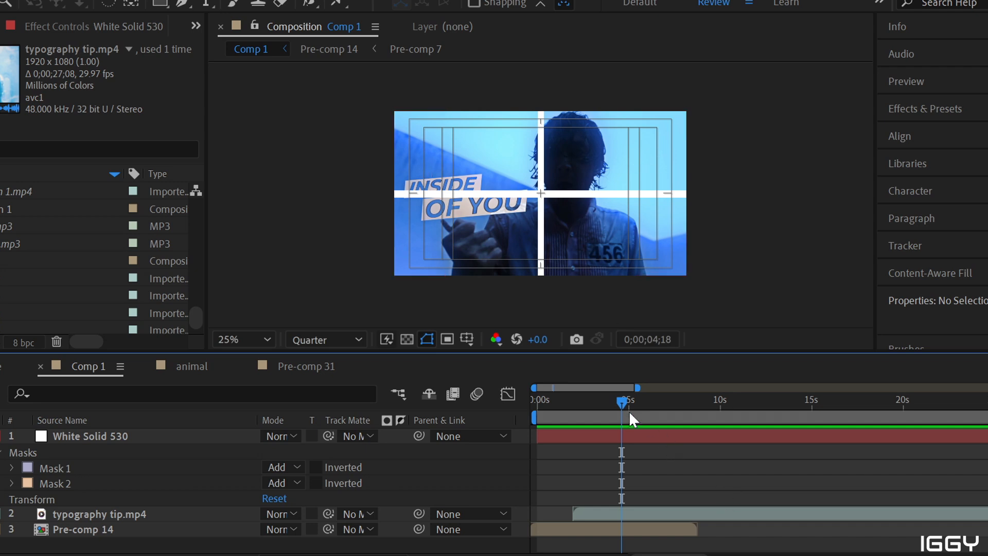
drag(624, 402, 643, 408)
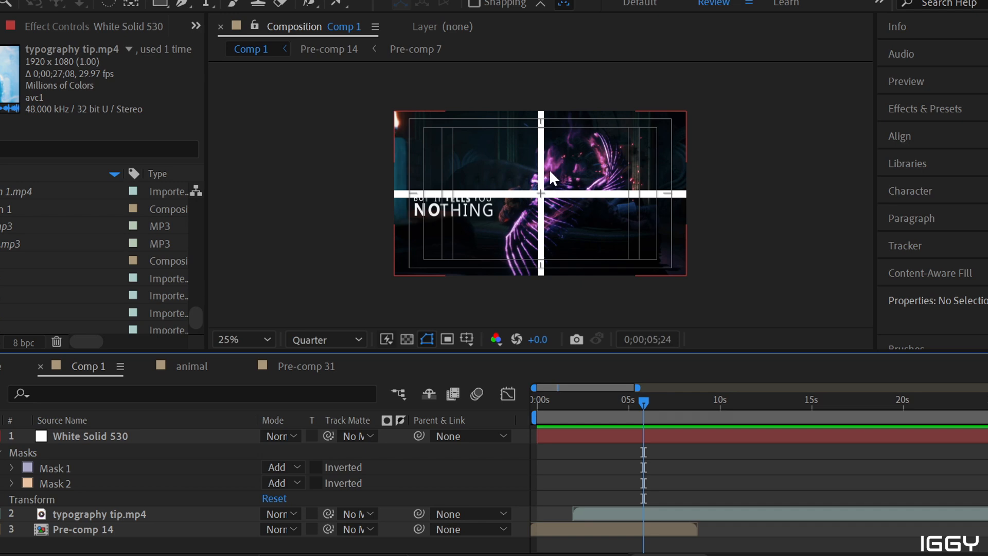
- Hide the White Solid 530 cross guide and compare the text placement in the NOTHING and GRIP MY CHEST shots
click(362, 209)
click(0, 436)
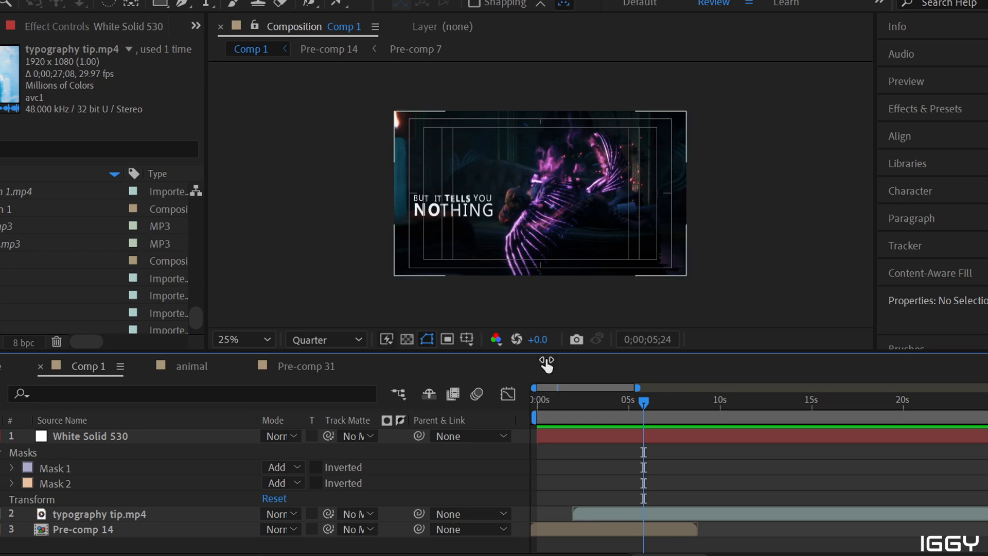
click(649, 400)
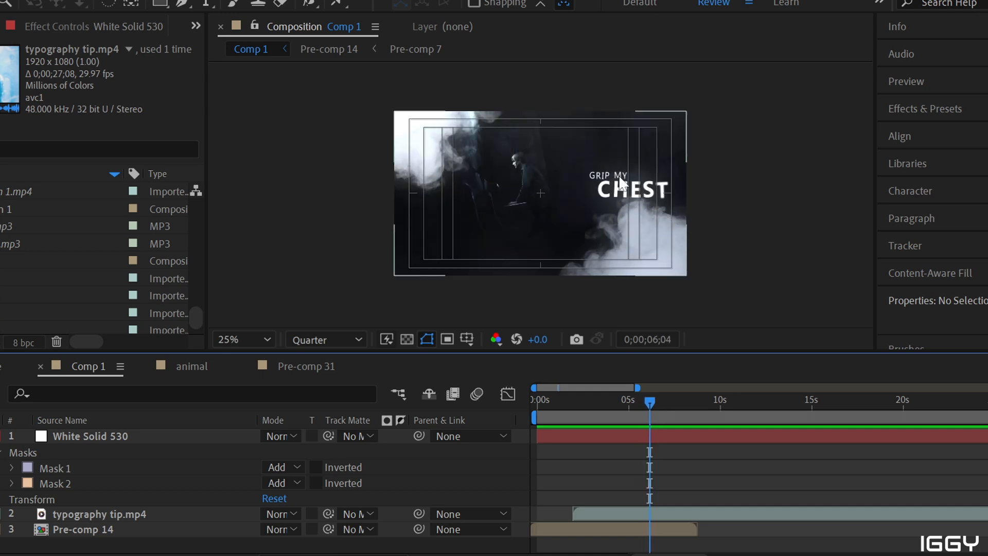
click(642, 402)
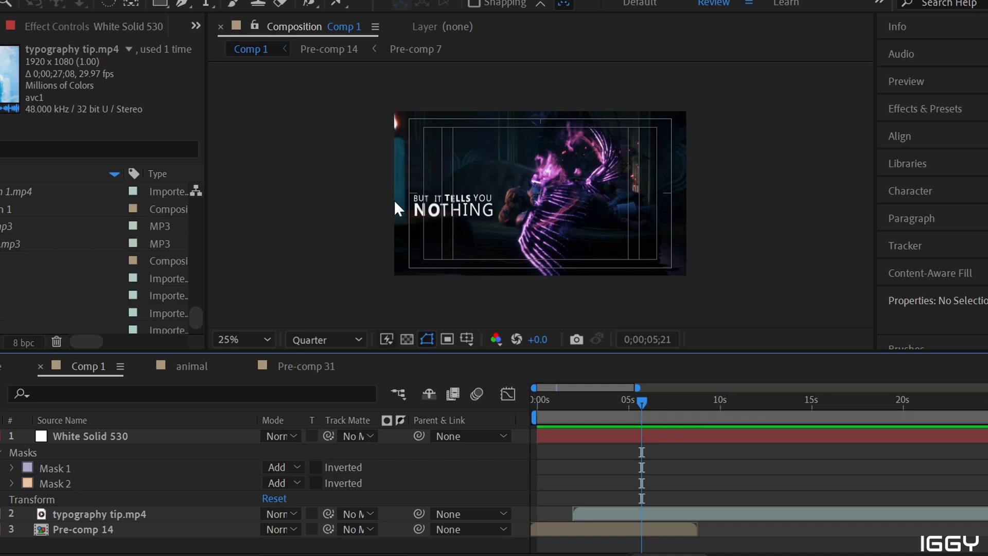
drag(645, 399, 649, 399)
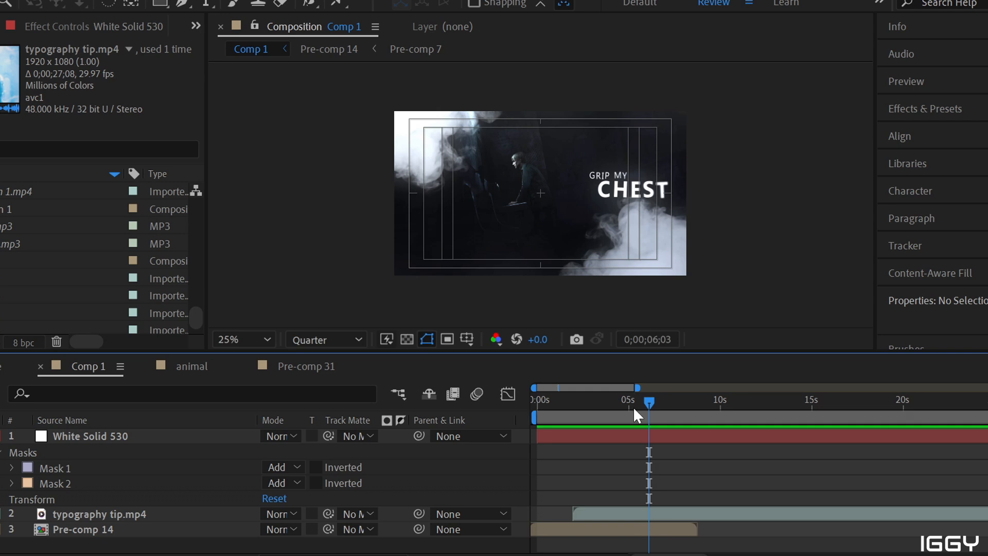
drag(650, 404, 653, 404)
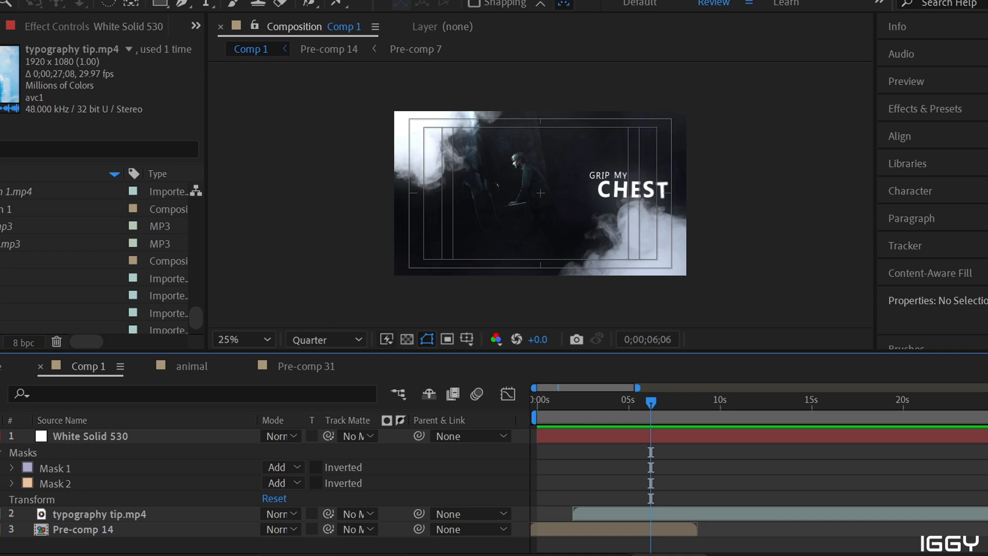
- Show the White Solid 530 cross guide again and examine the WISHING THIS WOULD PASS text up to 0;00;07;19
click(0, 436)
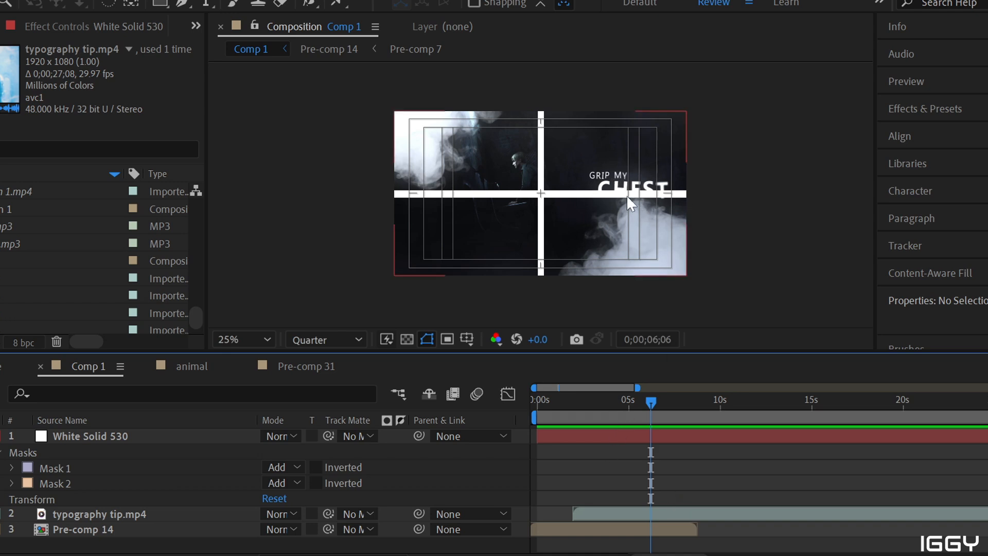
drag(653, 401, 661, 402)
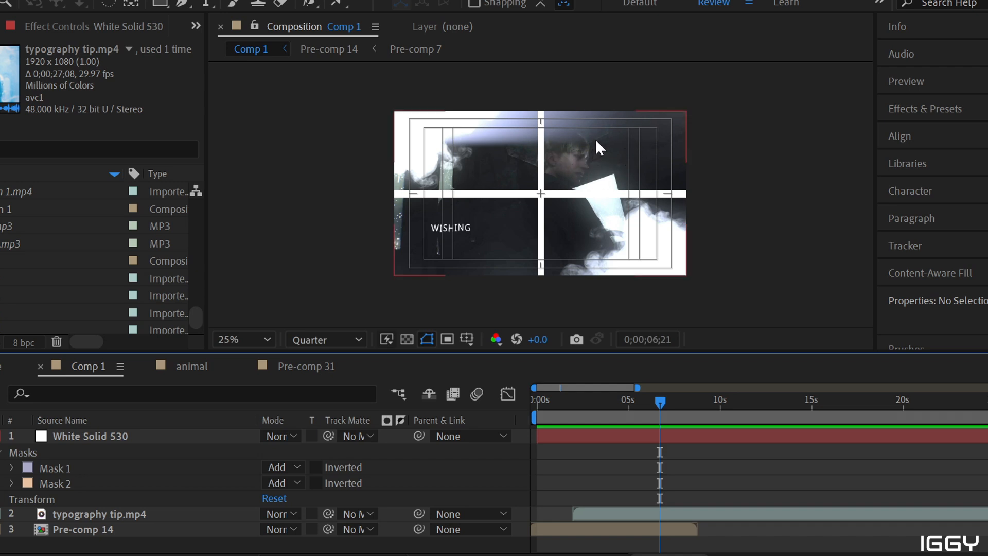
click(663, 401)
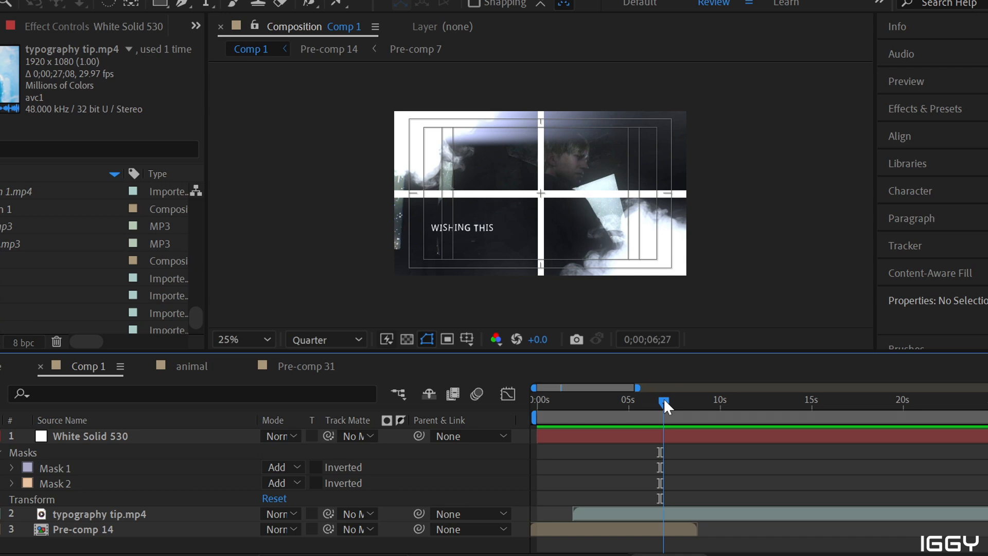
drag(663, 397, 668, 399)
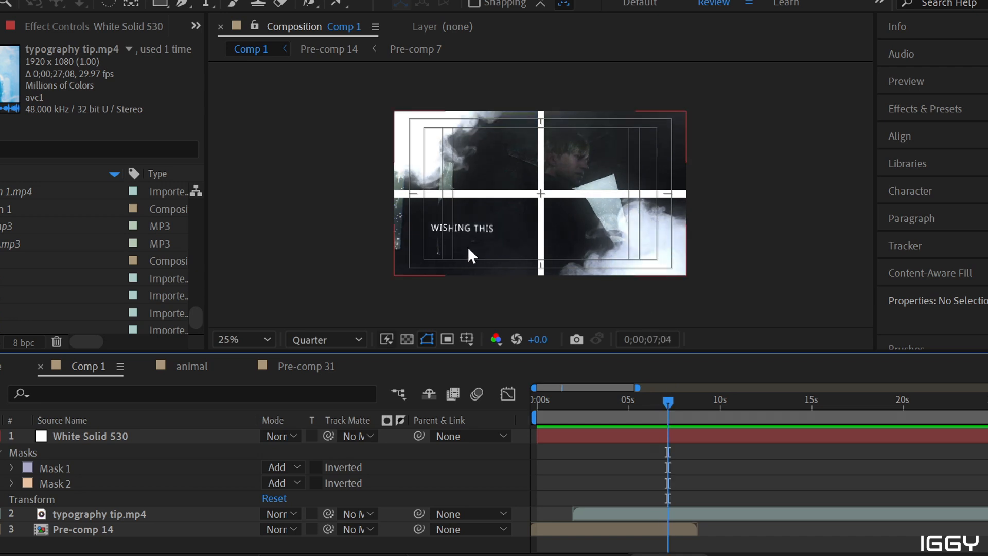
drag(667, 406, 678, 406)
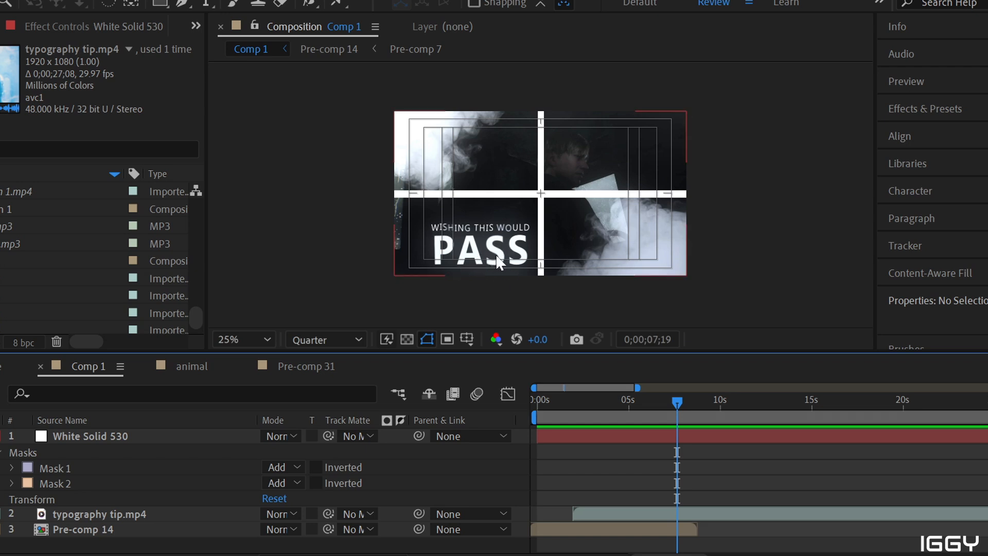
- Examine the YOU text and its subject with and without the cross guide, scrubbing between 0;00;08;08 and 0;00;08;29
drag(680, 400, 689, 400)
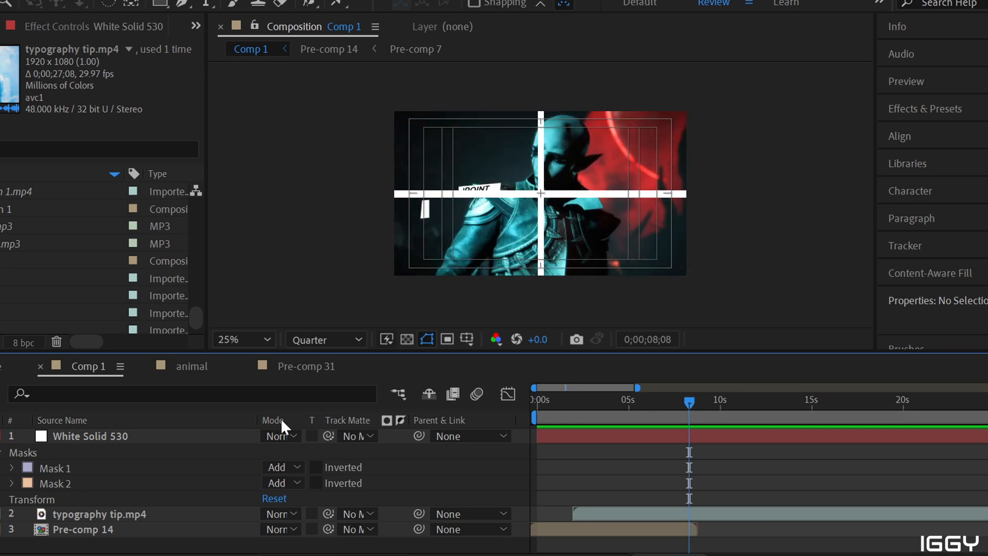
click(0, 436)
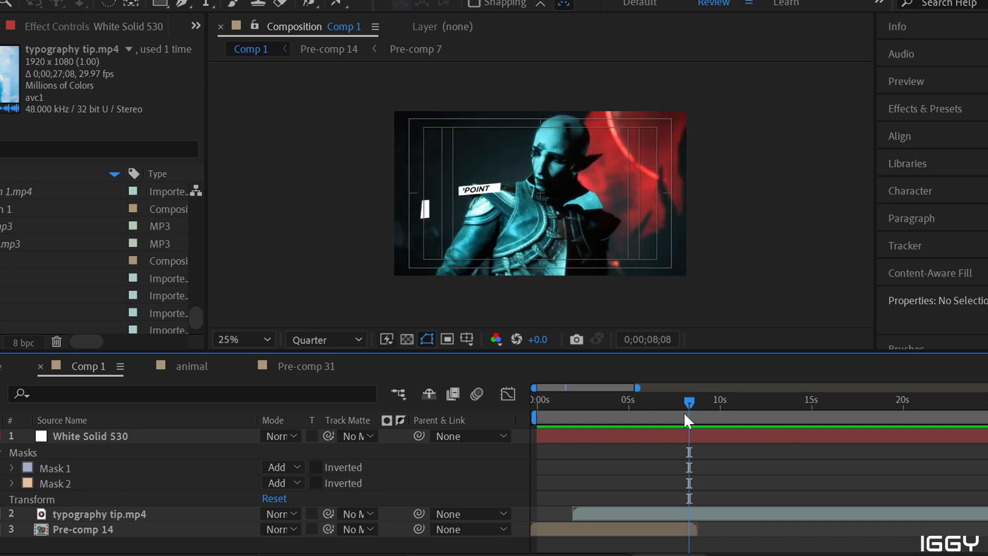
mouse_move(690, 404)
mouse_down()
mouse_move(702, 407)
mouse_move(692, 406)
mouse_up()
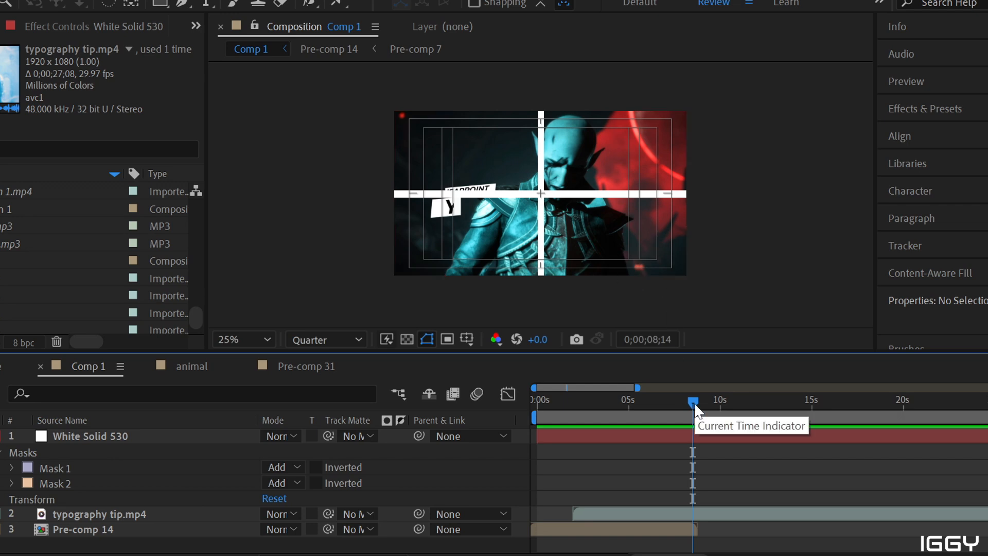
drag(695, 406, 700, 402)
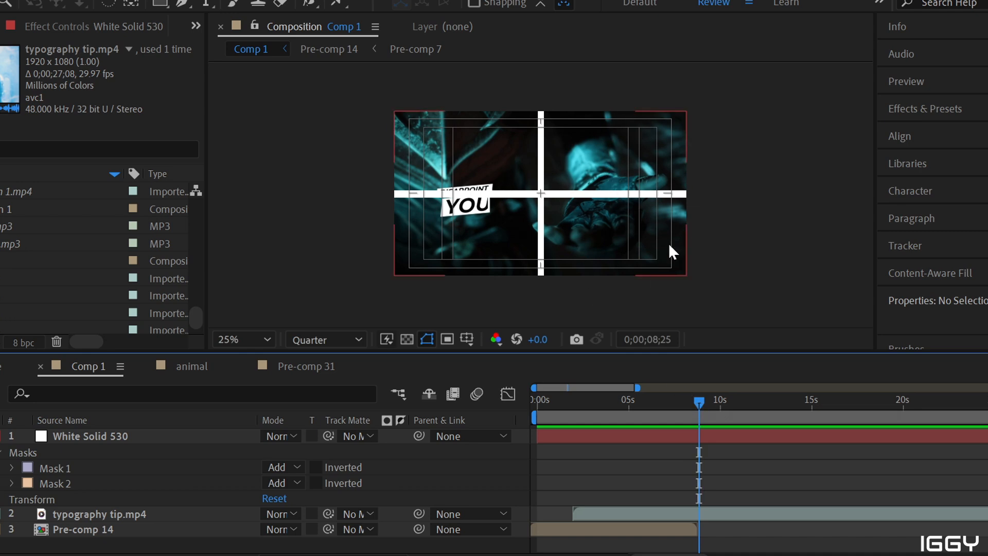
drag(696, 397, 689, 399)
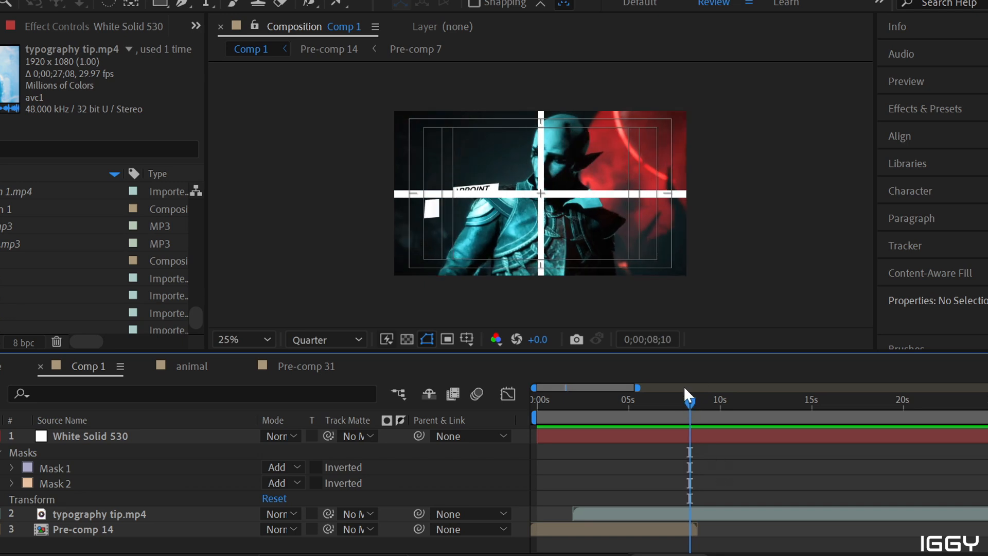
drag(692, 396, 702, 400)
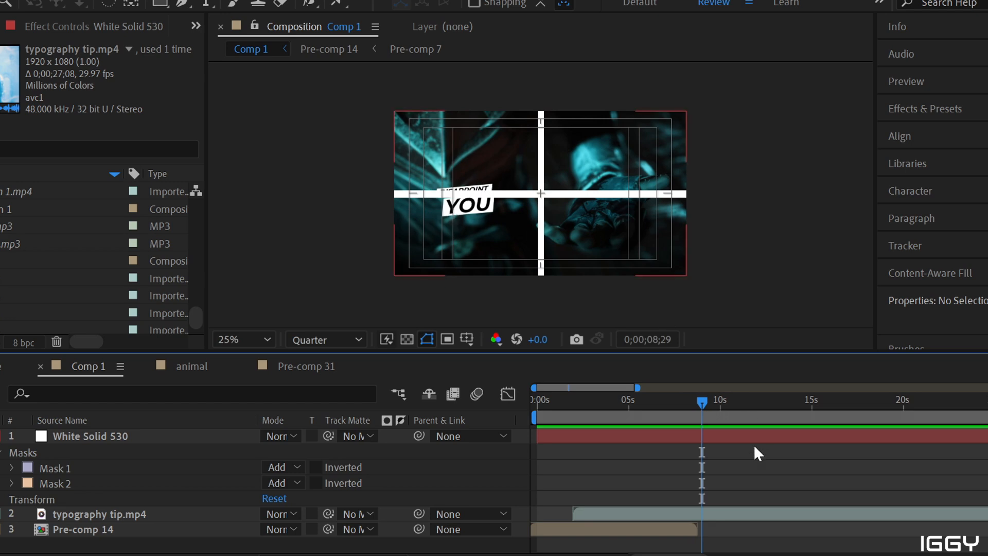
mouse_move(699, 397)
mouse_down()
mouse_move(691, 398)
mouse_move(706, 404)
mouse_move(696, 407)
mouse_up()
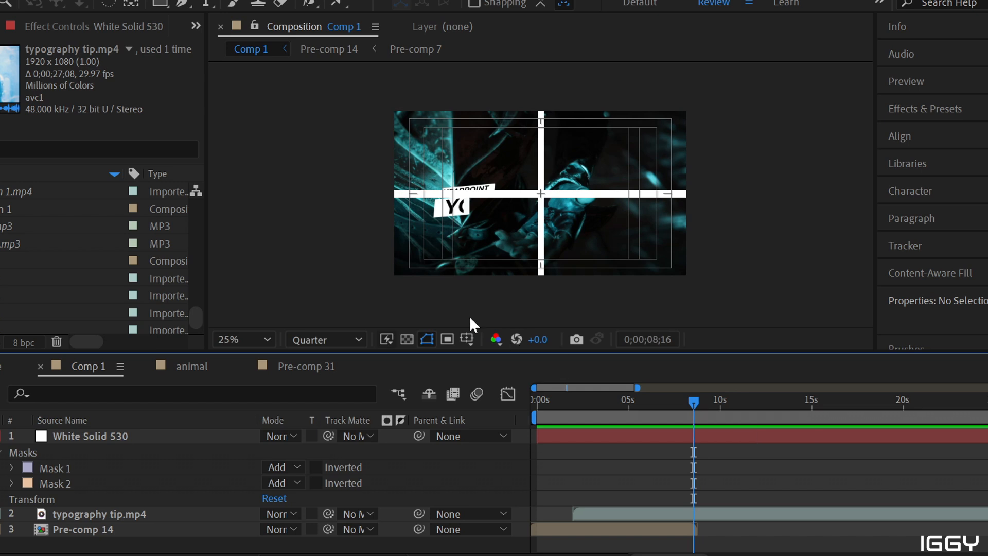
click(696, 402)
drag(696, 402, 698, 402)
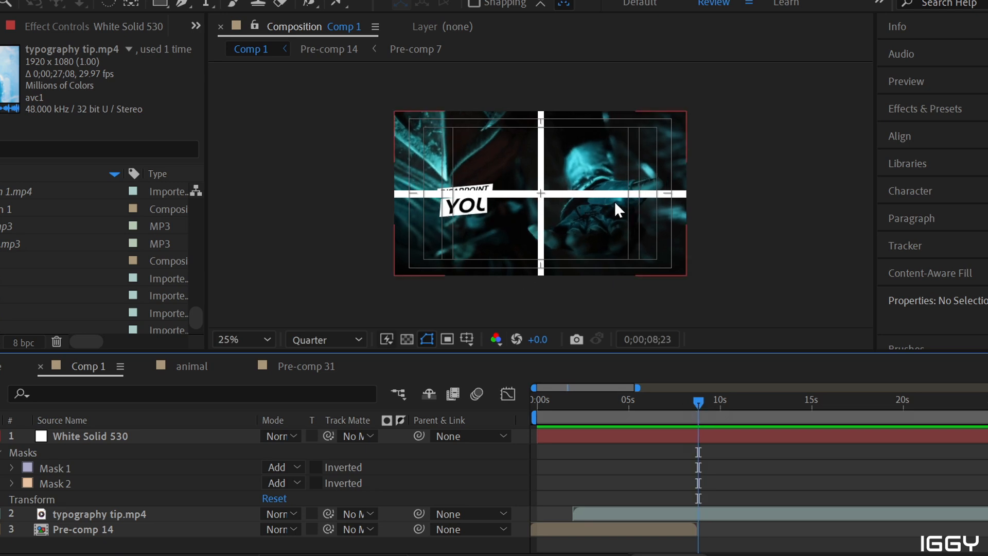
drag(698, 402, 688, 404)
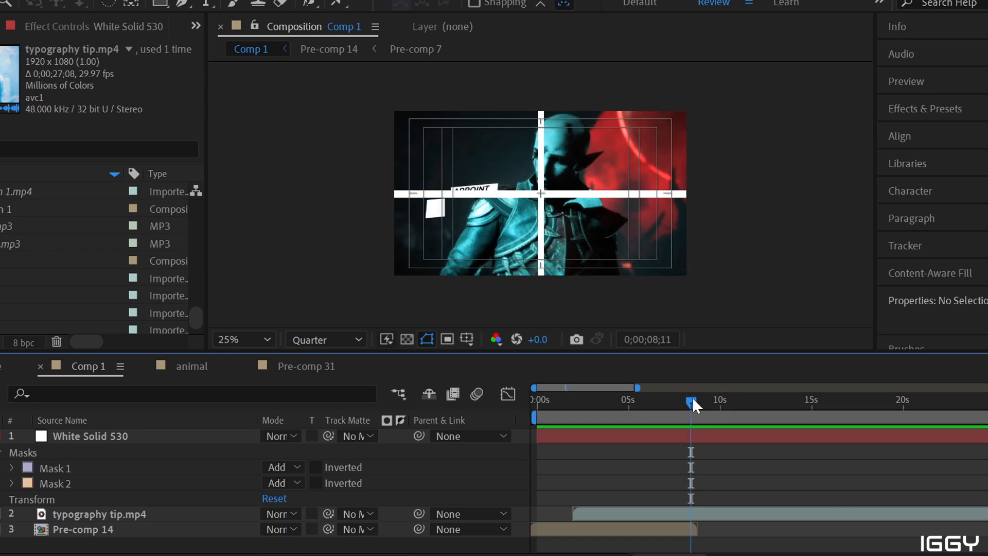
- Hide the White Solid 530 cross guide at the MY PAST shot and advance to THE WOLF shot at 0;00;10;10
drag(693, 397, 709, 400)
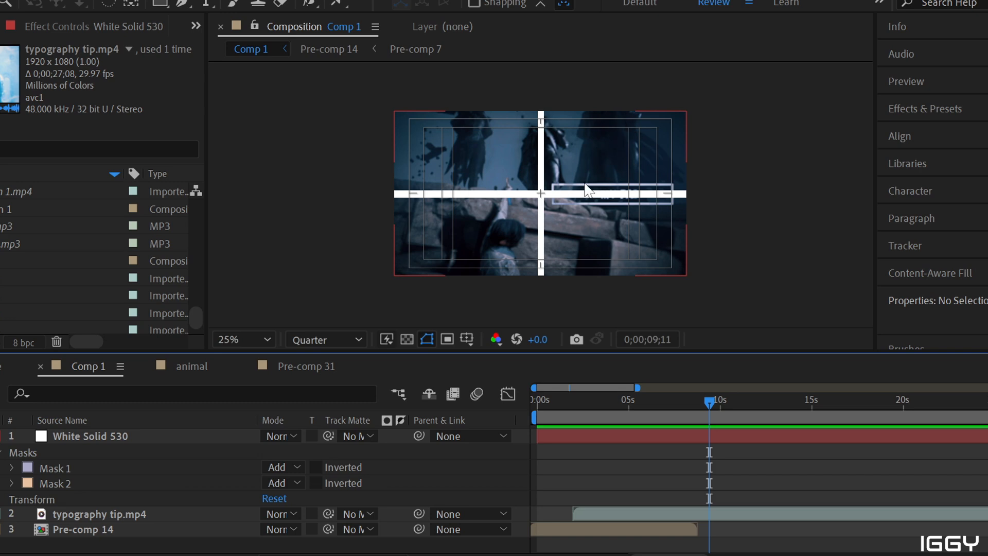
drag(712, 399, 713, 399)
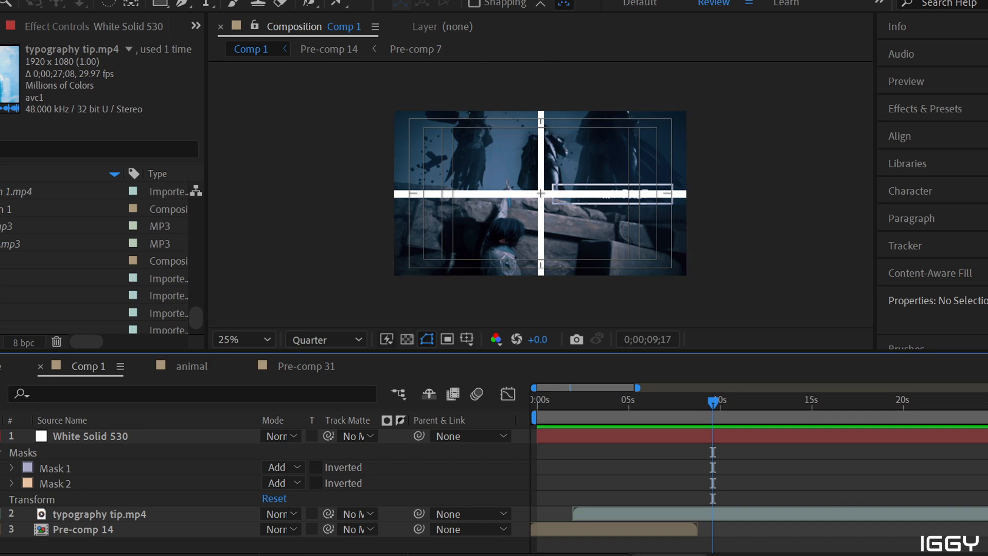
click(0, 436)
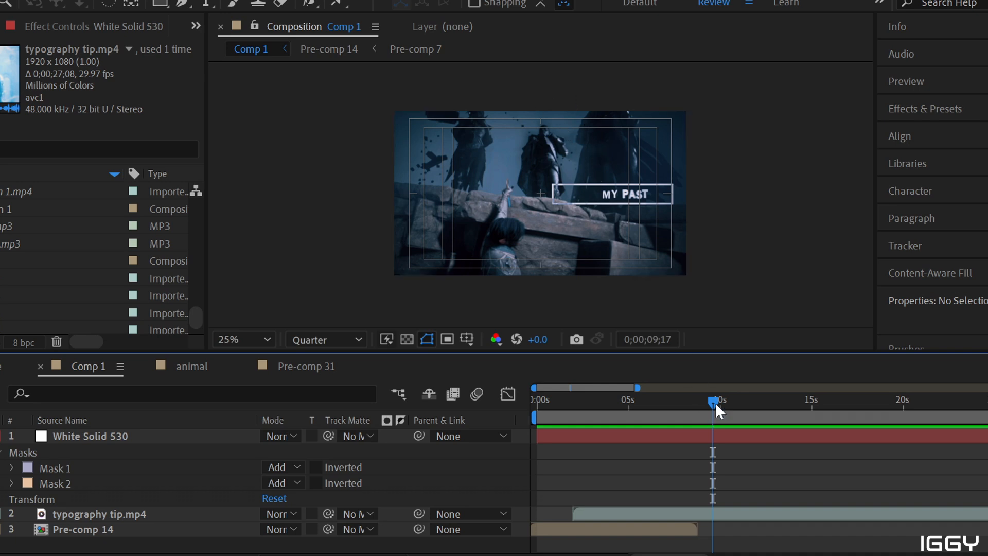
drag(715, 404, 726, 402)
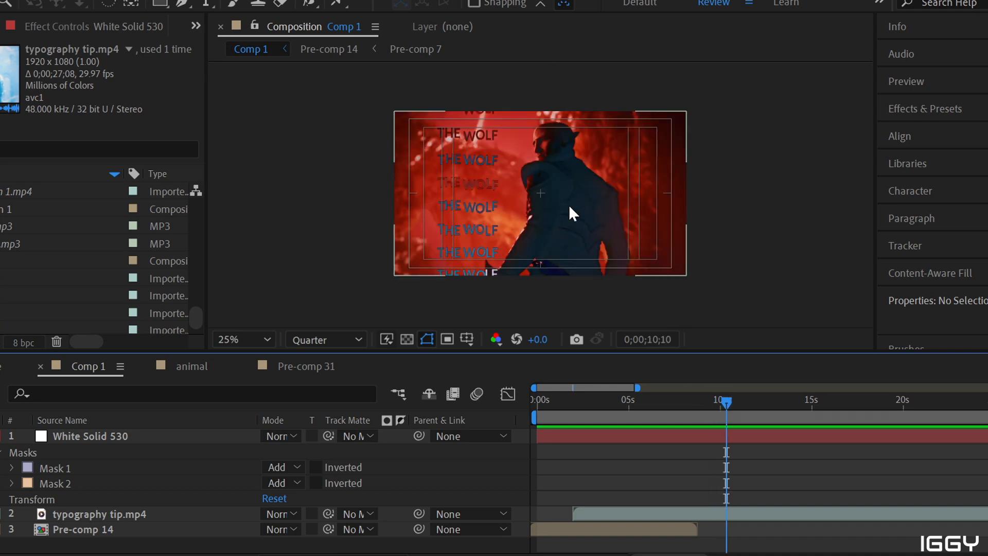
- Compare THE WOLF shot with and without the White Solid 530 cross guide, checking it against the HOLD MY HAND shot and returning to 0;00;10;10
click(1, 436)
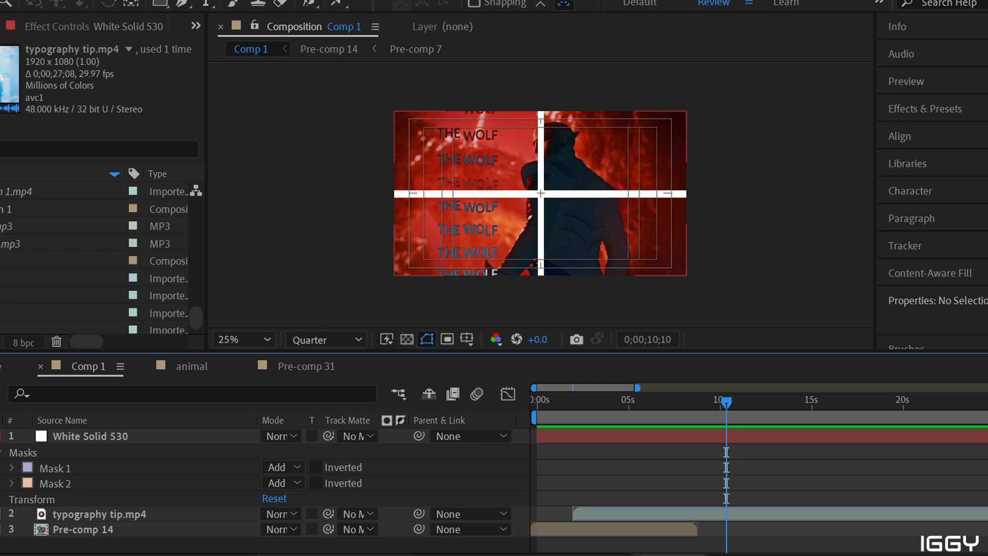
click(1, 437)
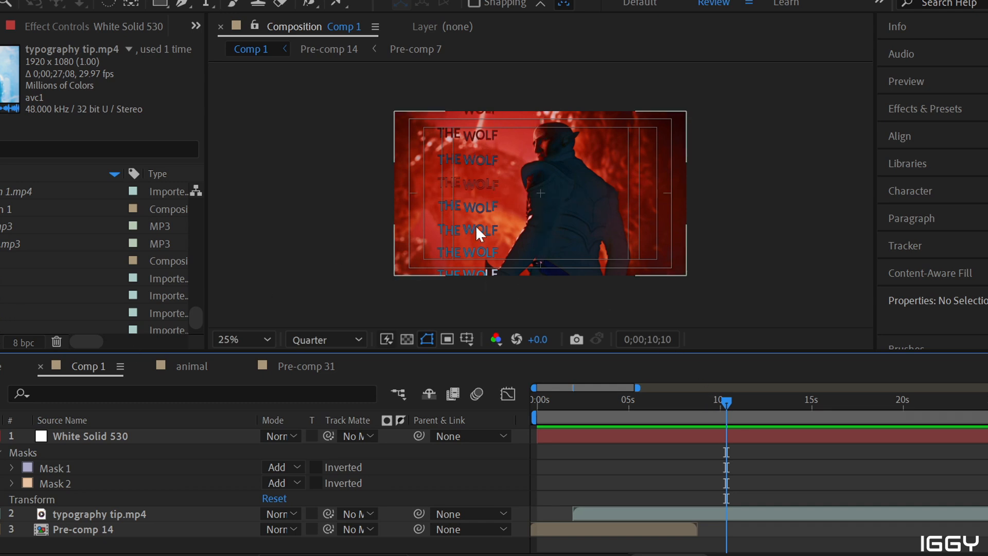
drag(727, 400, 736, 401)
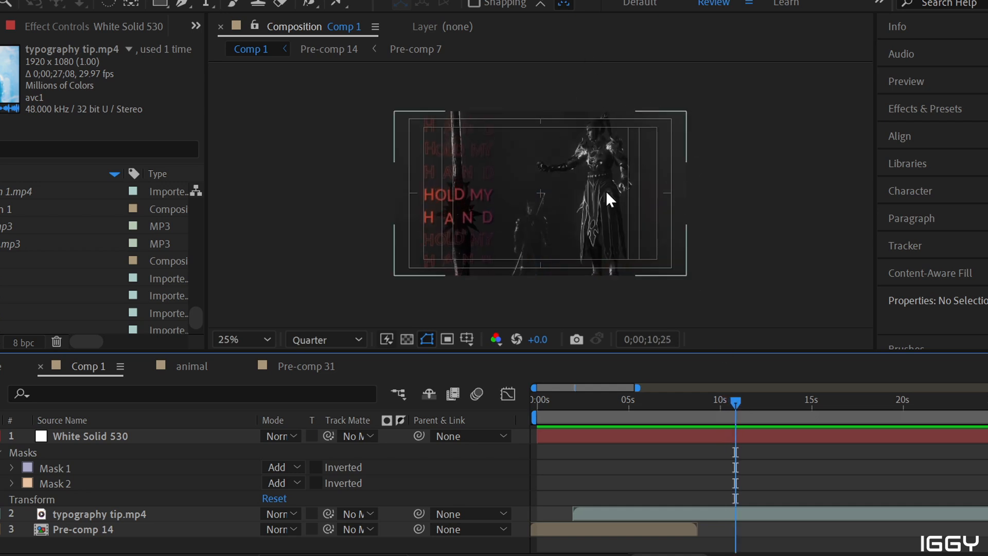
click(731, 402)
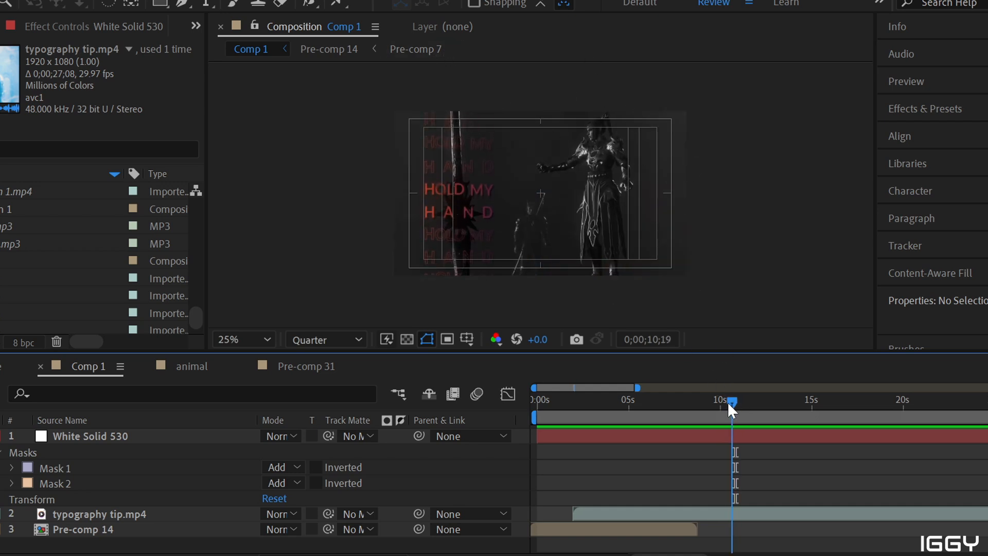
drag(730, 403, 726, 401)
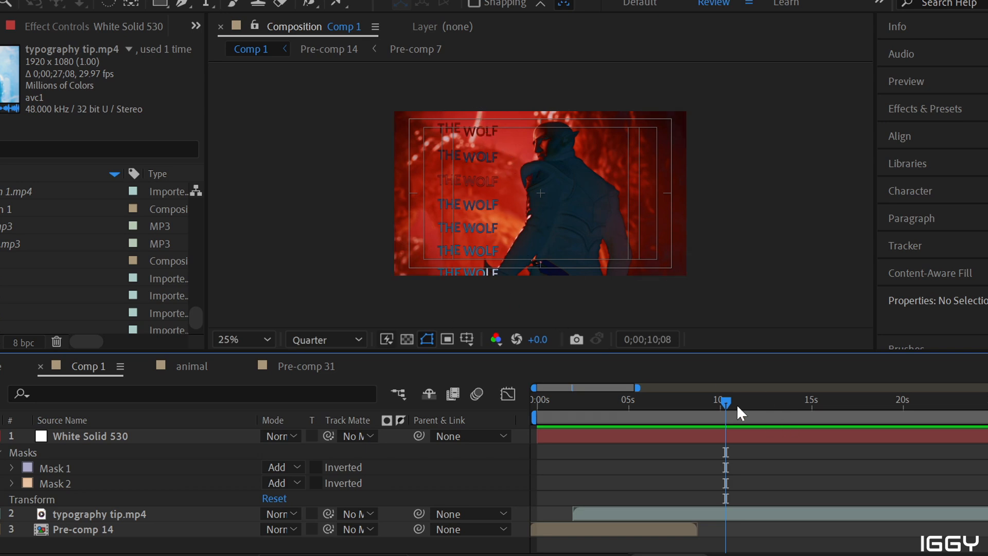
mouse_move(725, 398)
mouse_down()
mouse_move(745, 399)
mouse_move(718, 400)
mouse_move(733, 406)
mouse_move(724, 406)
mouse_up()
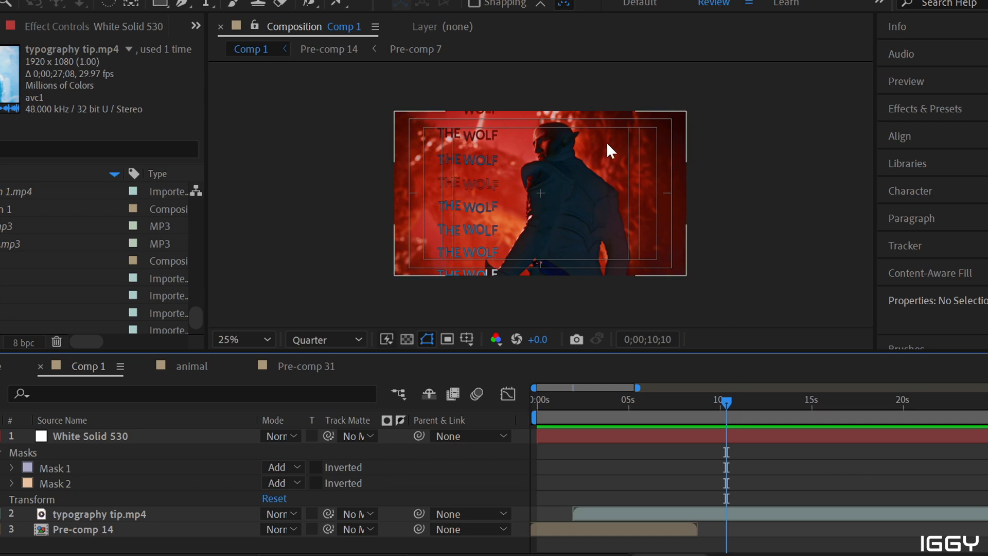
click(484, 304)
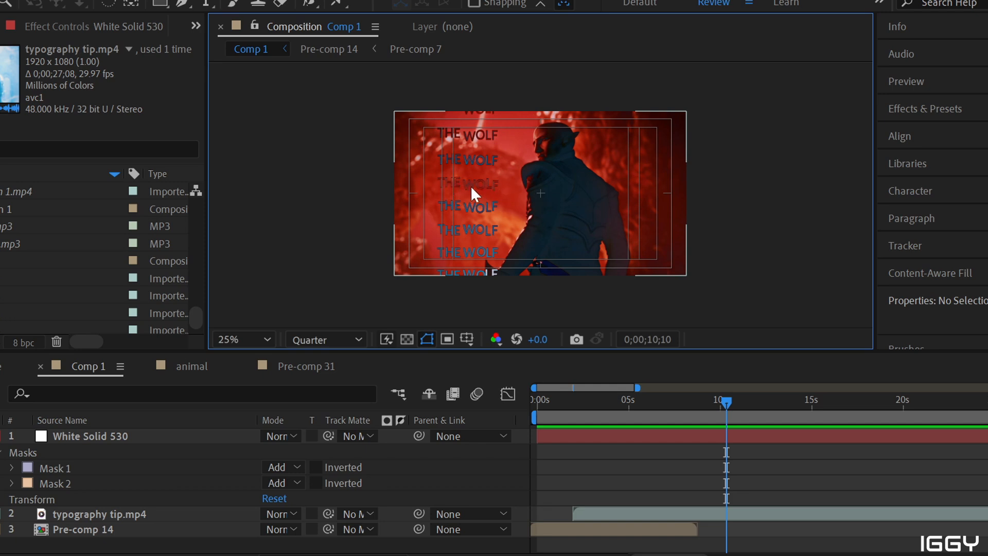
- Advance to the HOLD MY HAND shot at 0;00;10;29 and examine how its repeated text sits beside the figures
click(729, 407)
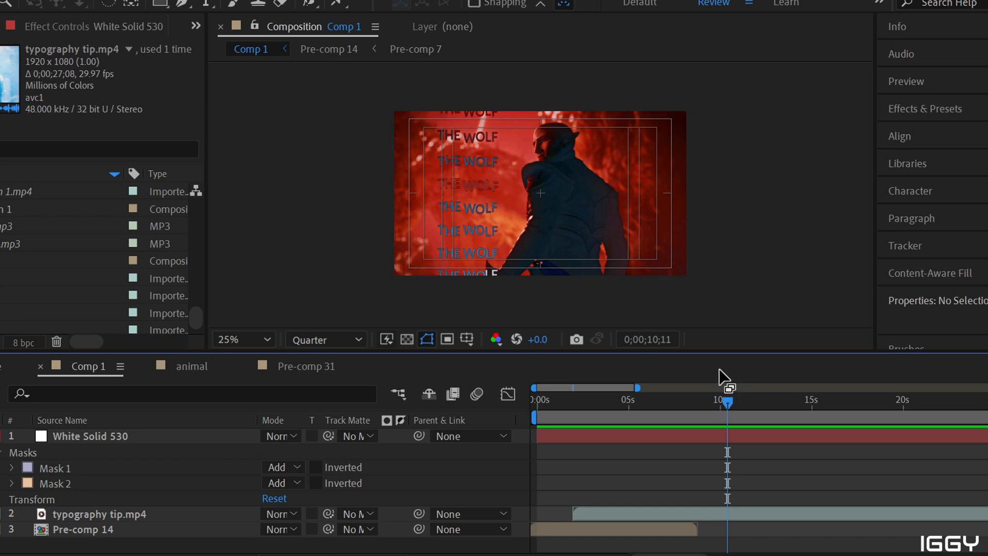
drag(728, 401, 738, 400)
click(501, 225)
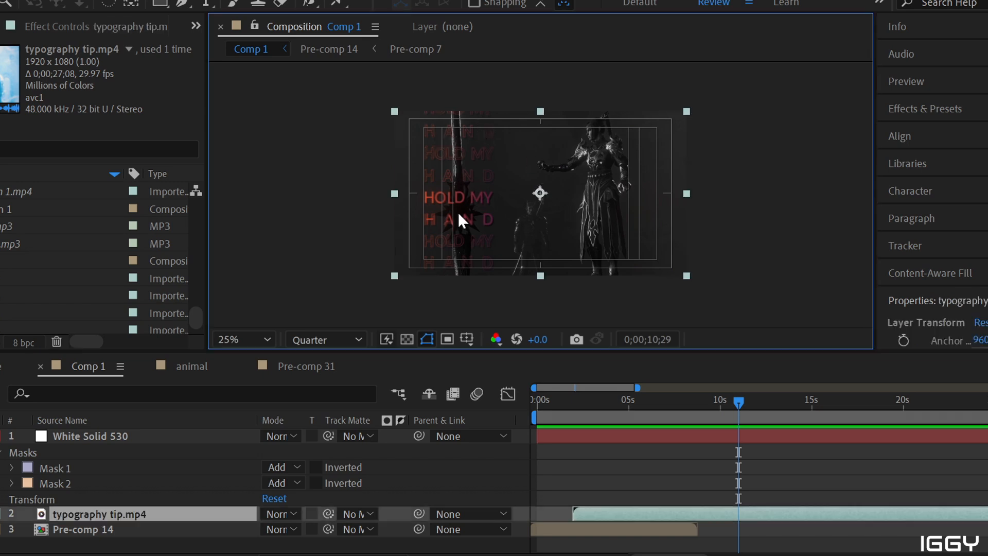
click(733, 486)
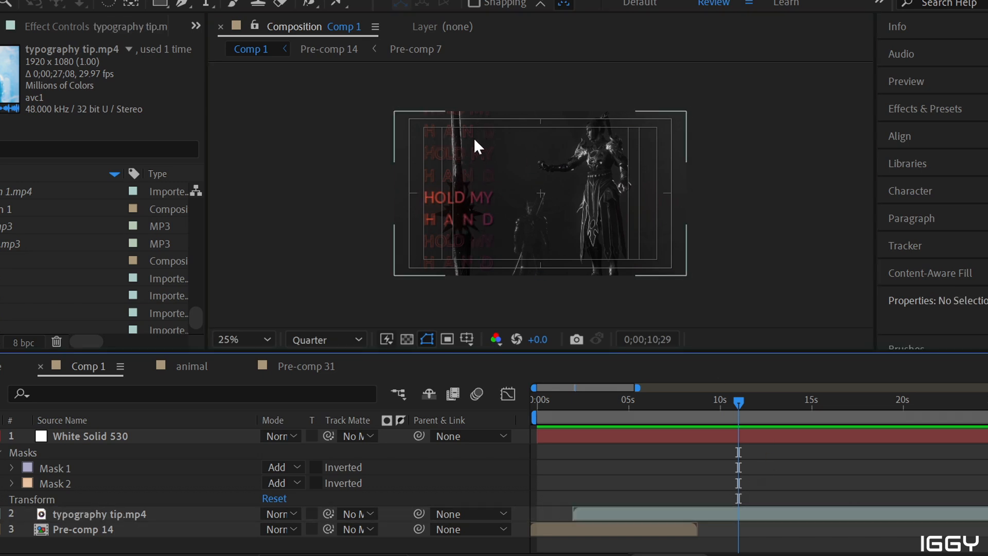
- Compare the text placement in the I'VE BEEN HERE shot around 0;00;11;19 and the BEFORE shot around 0;00;12;14
drag(736, 404, 750, 406)
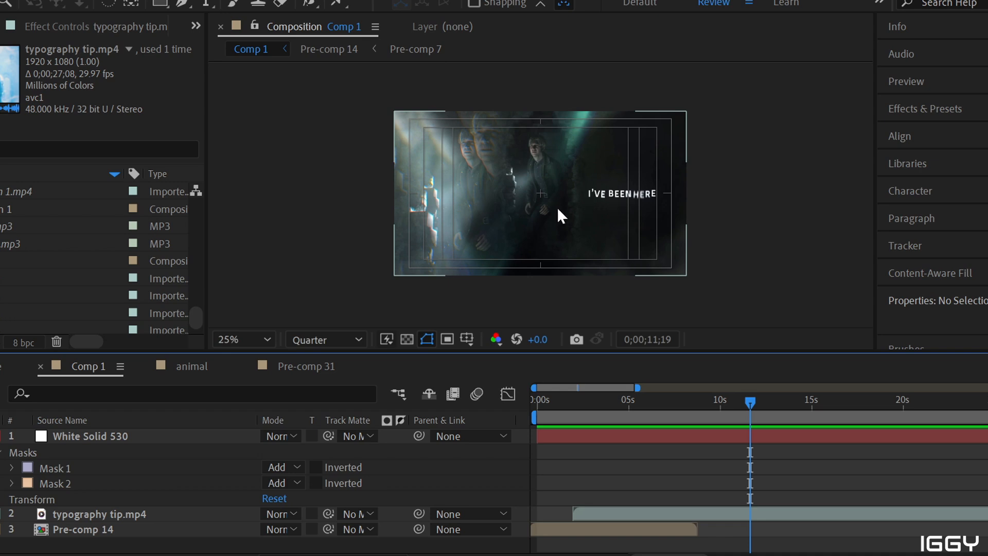
drag(749, 406, 751, 404)
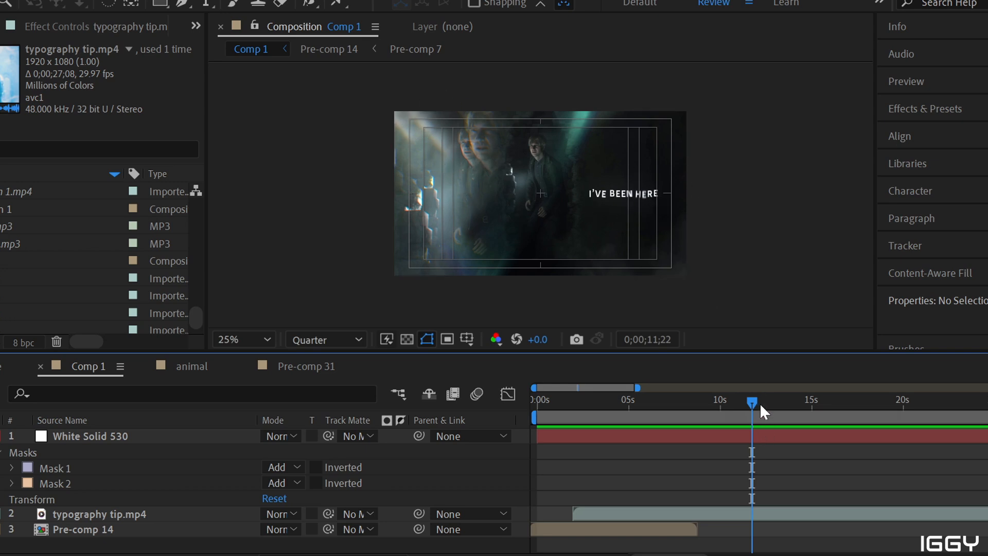
drag(755, 396, 768, 399)
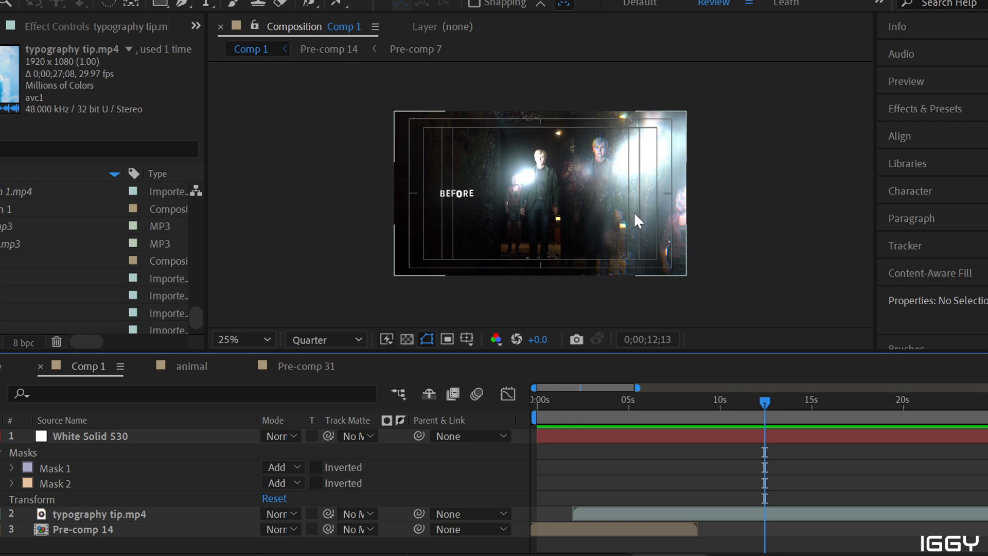
click(761, 400)
mouse_move(760, 397)
mouse_down()
mouse_move(749, 393)
mouse_move(765, 401)
mouse_up()
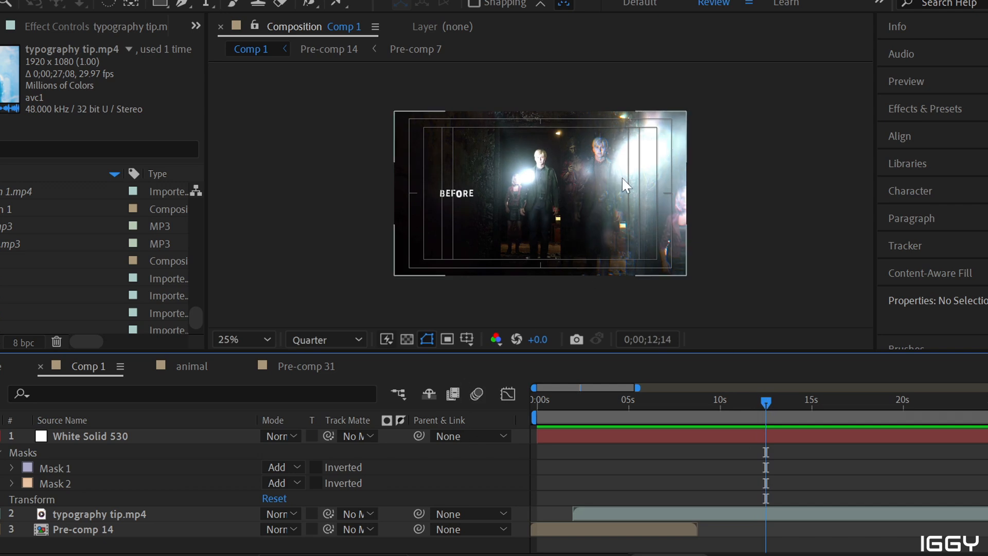
drag(758, 405, 766, 400)
- Advance to the shot at 0;00;13;13 and show the White Solid 530 cross guide over its faces and lower-right text
click(776, 399)
key(space)
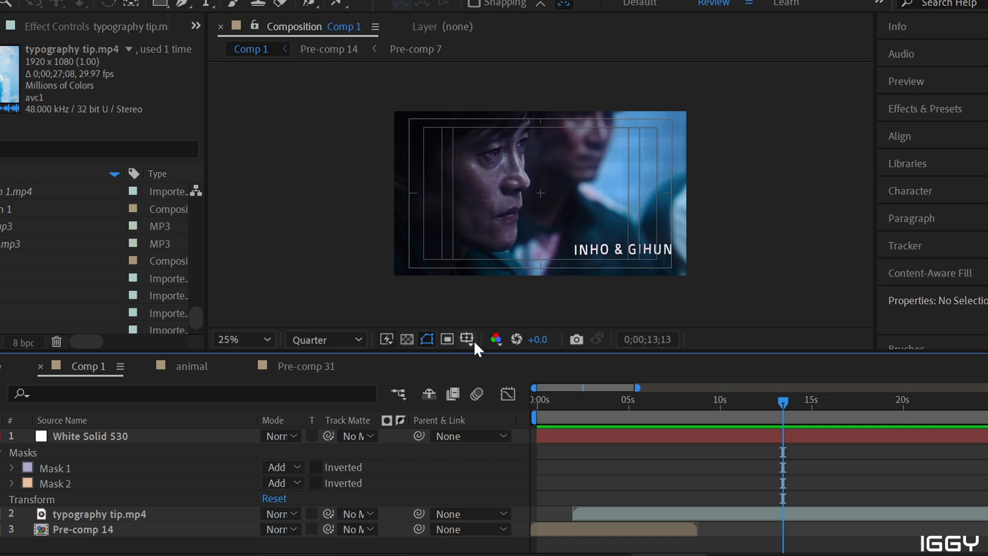
click(1, 436)
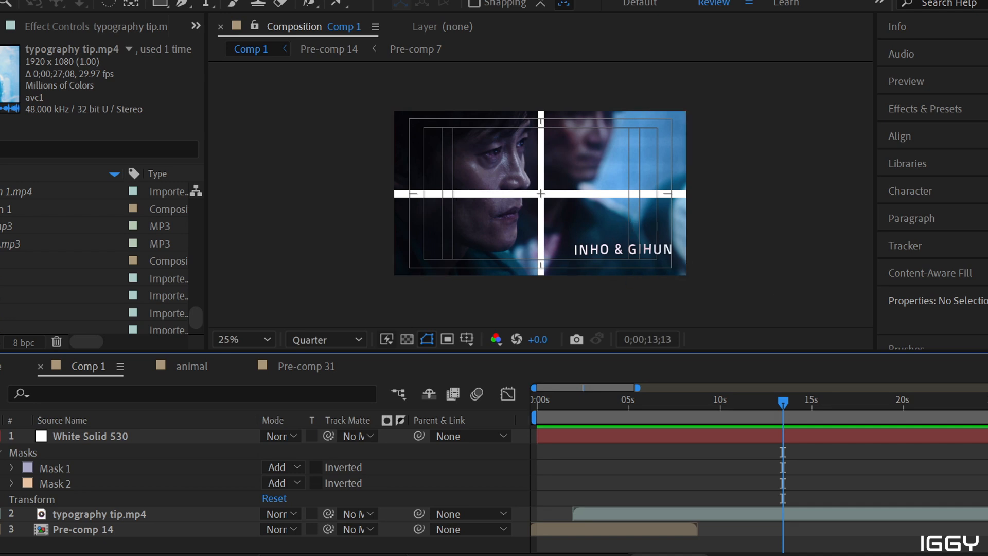
- Hide the cross guide and check the shot's composition with a new white solid masked to a horizontal band across the upper frame
click(0, 436)
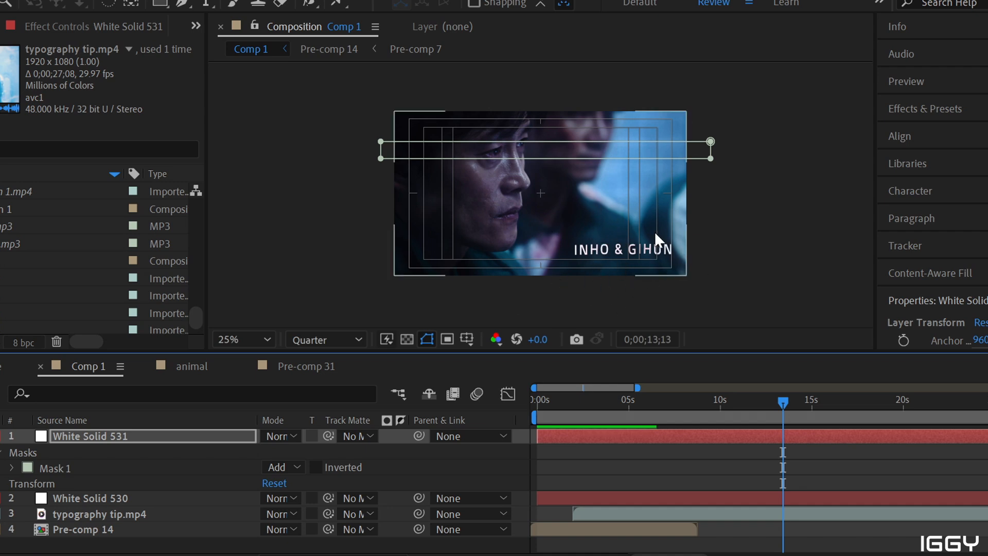
click(391, 120)
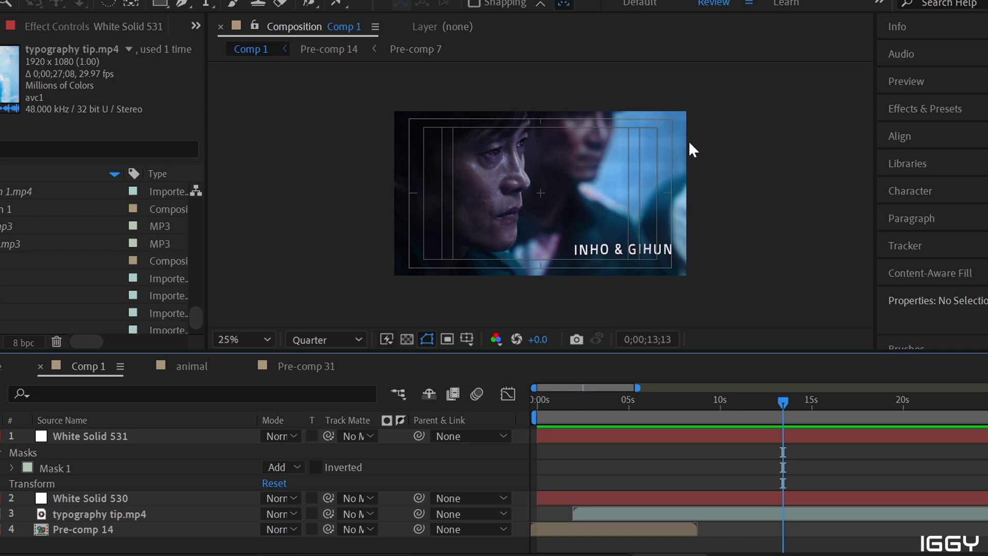
click(0, 436)
- Advance to the ANIMAL shot at 0;00;14;19, lower the White Solid 531 band to the subjects' eye level, and hide it after comparing
mouse_move(785, 406)
mouse_down()
mouse_move(798, 406)
mouse_move(766, 404)
mouse_move(805, 407)
mouse_up()
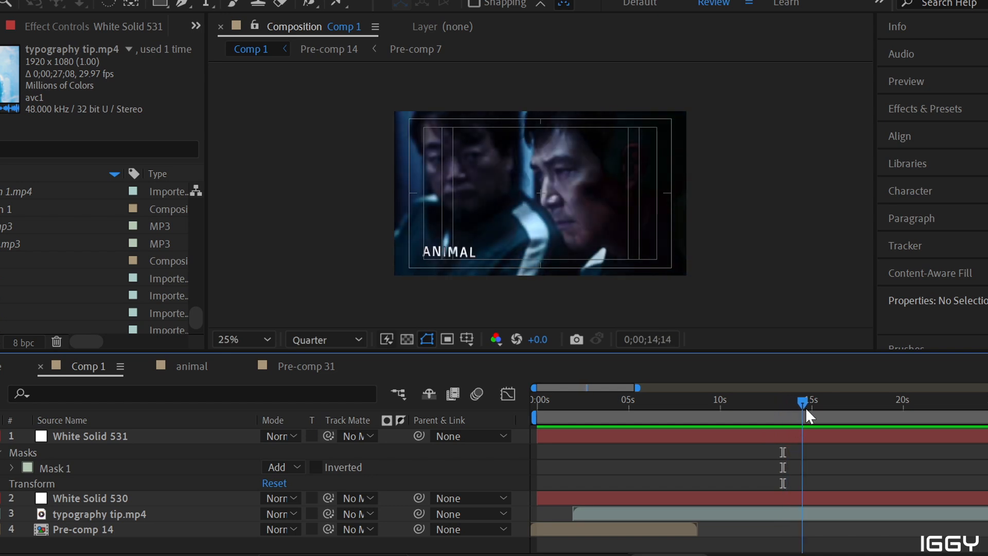
click(0, 436)
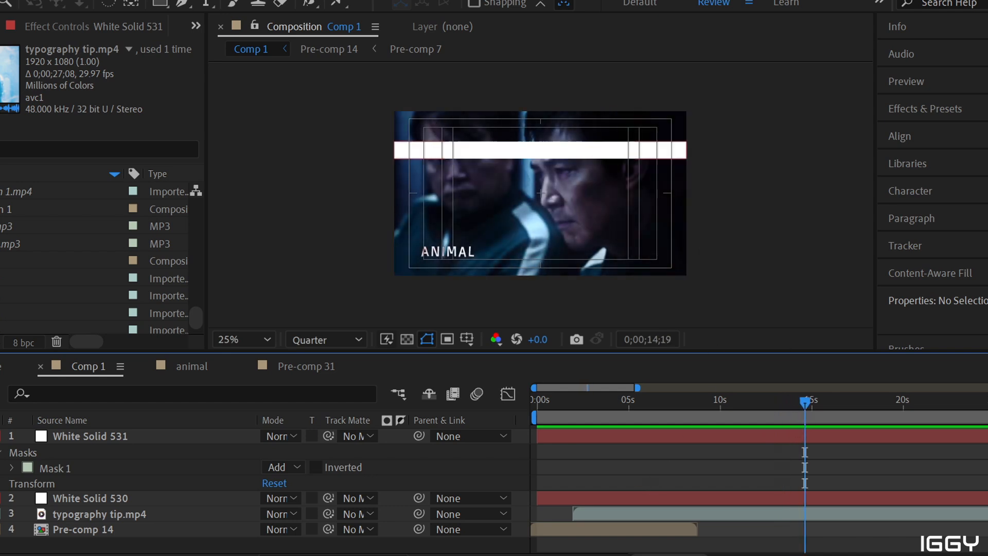
drag(515, 157, 518, 188)
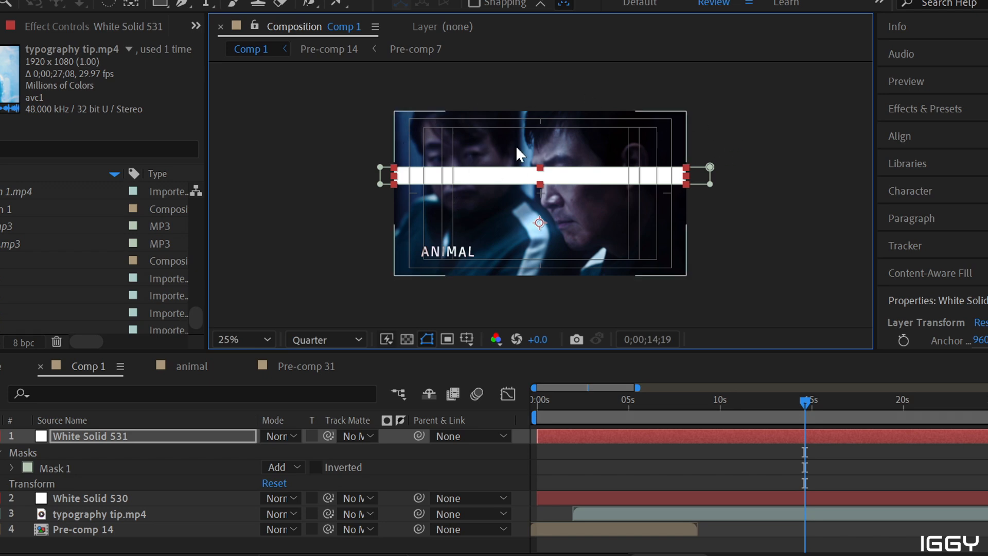
click(1, 435)
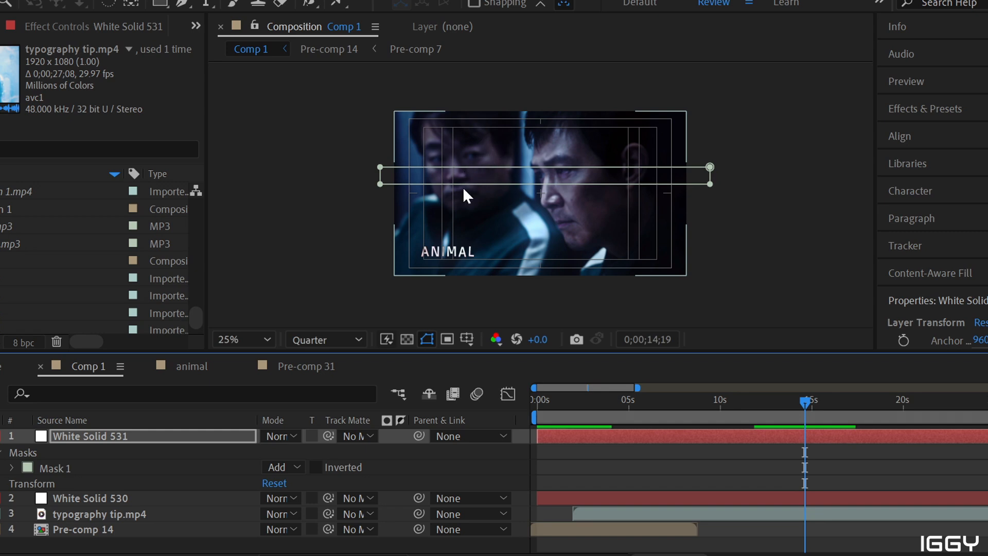
click(1, 436)
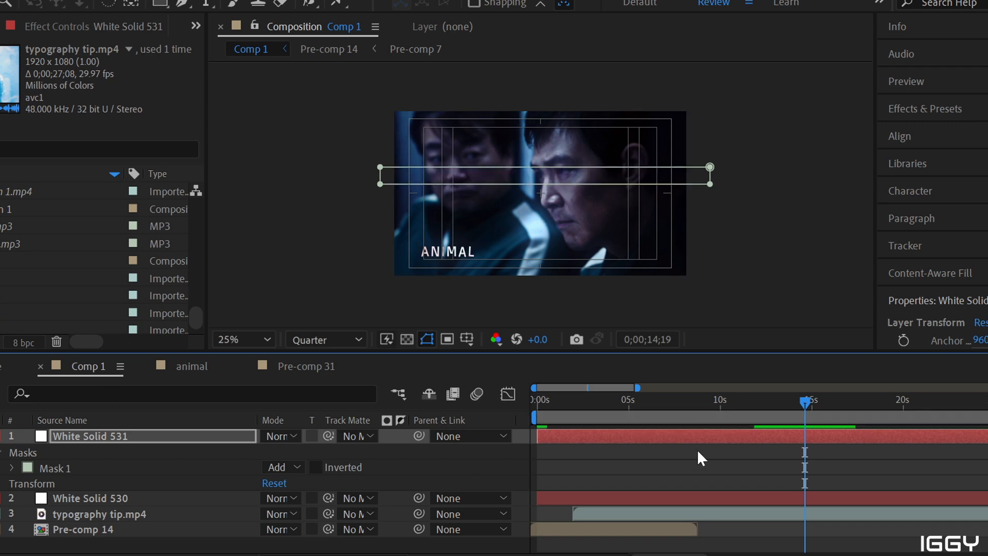
- Examine the portrait shot at 0;00;16;03 and the DEATH shot at 0;00;17;17 with the White Solid 530 cross guide shown
drag(809, 406, 832, 403)
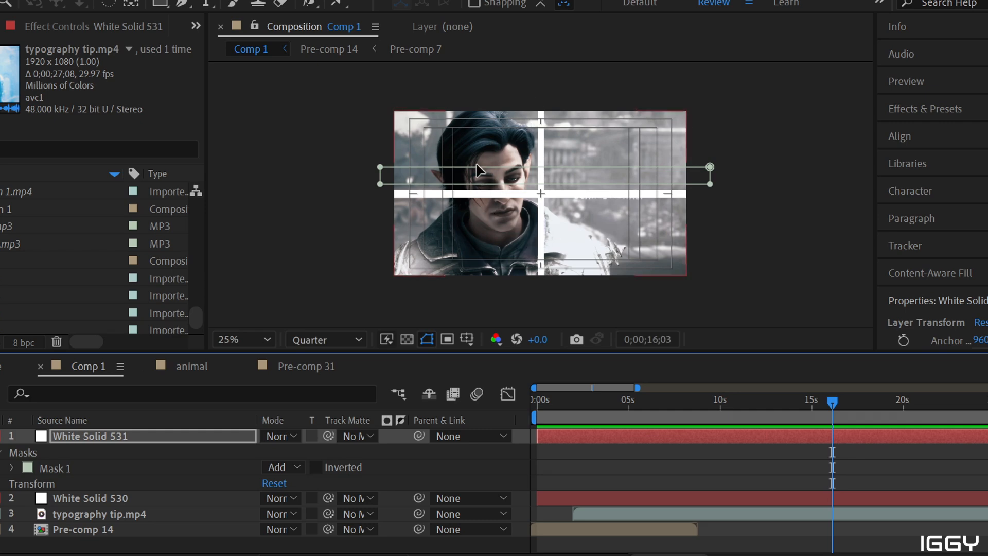
click(589, 484)
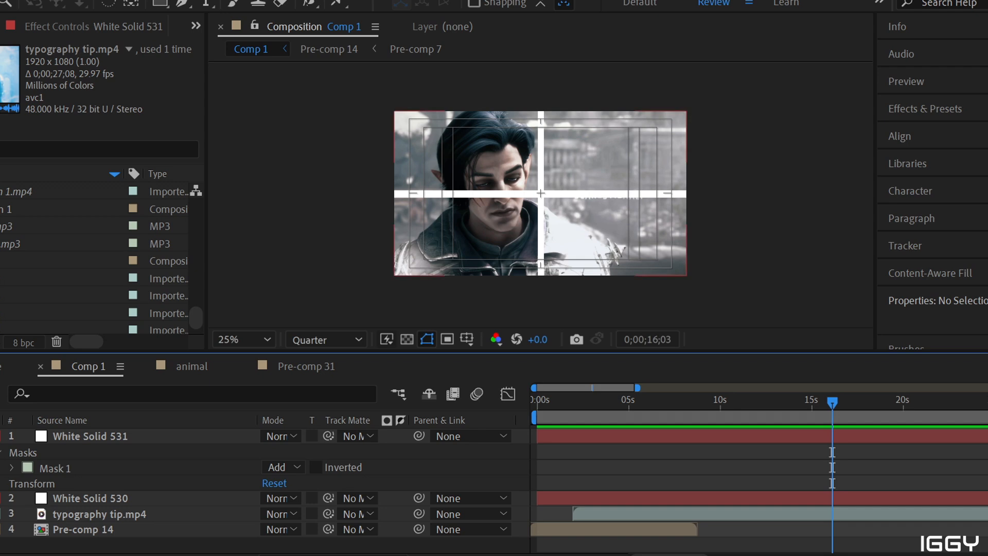
drag(835, 400, 860, 401)
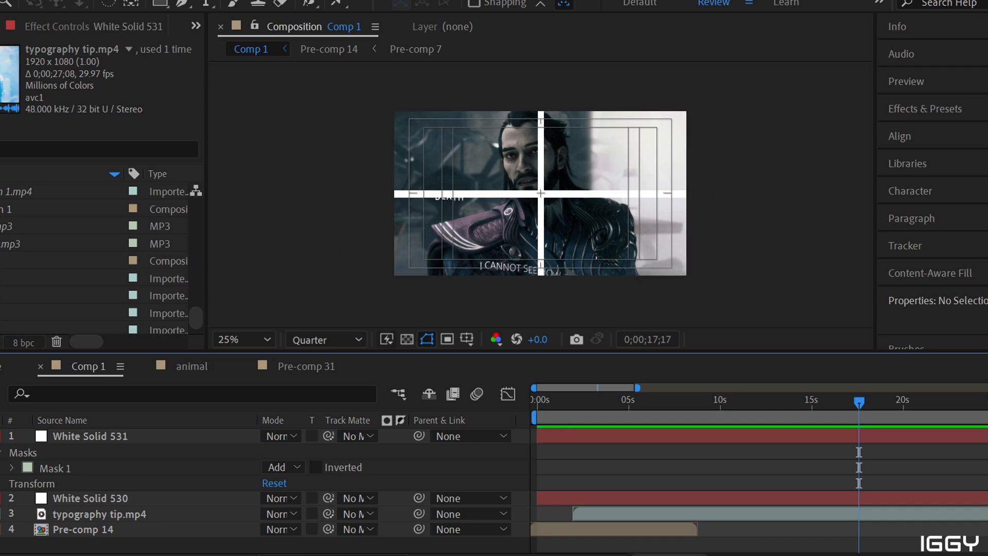
- Examine both text lines of the DEATH shot without the cross guide, scrubbing between 0;00;17;21 and 0;00;18;11
drag(864, 400, 876, 398)
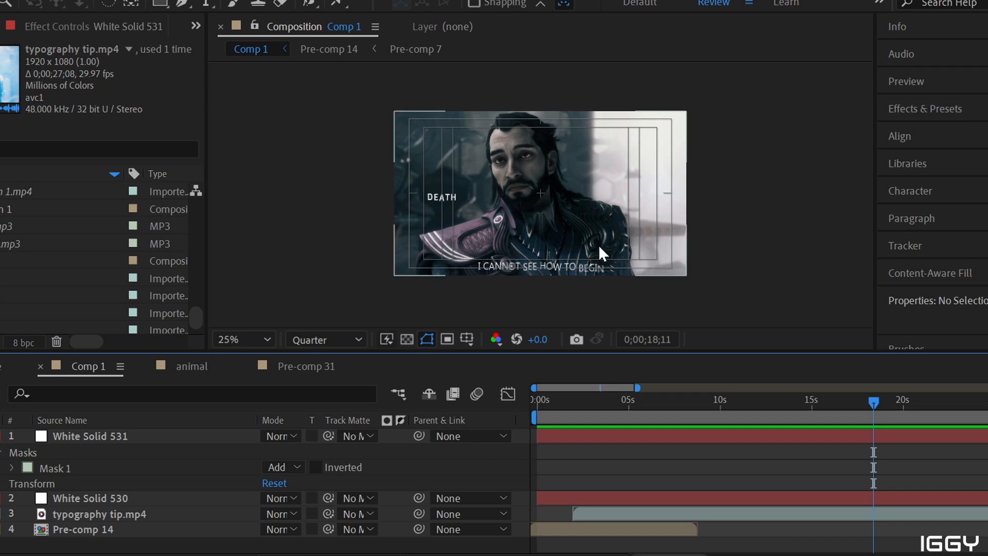
mouse_move(873, 401)
mouse_down()
mouse_move(843, 401)
mouse_move(862, 400)
mouse_up()
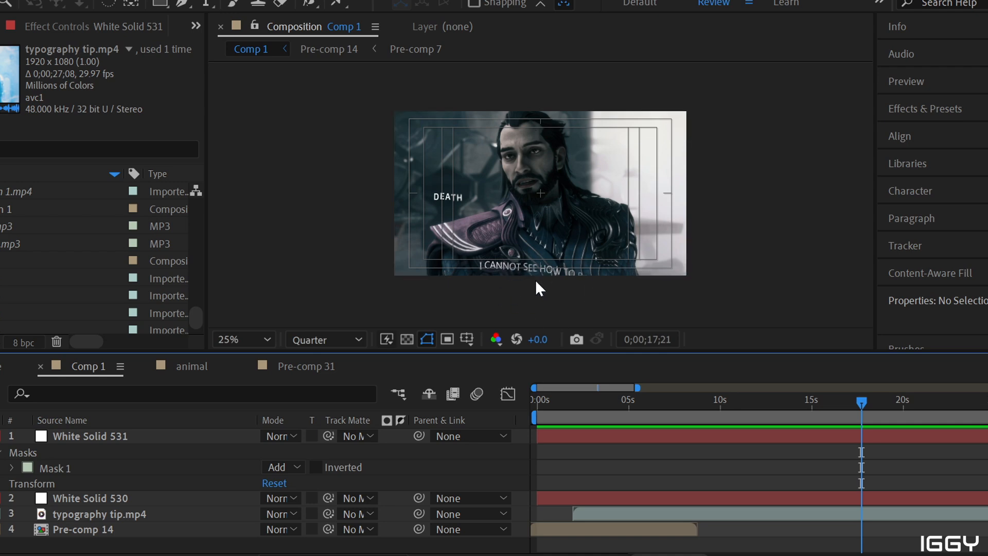
drag(861, 402, 872, 403)
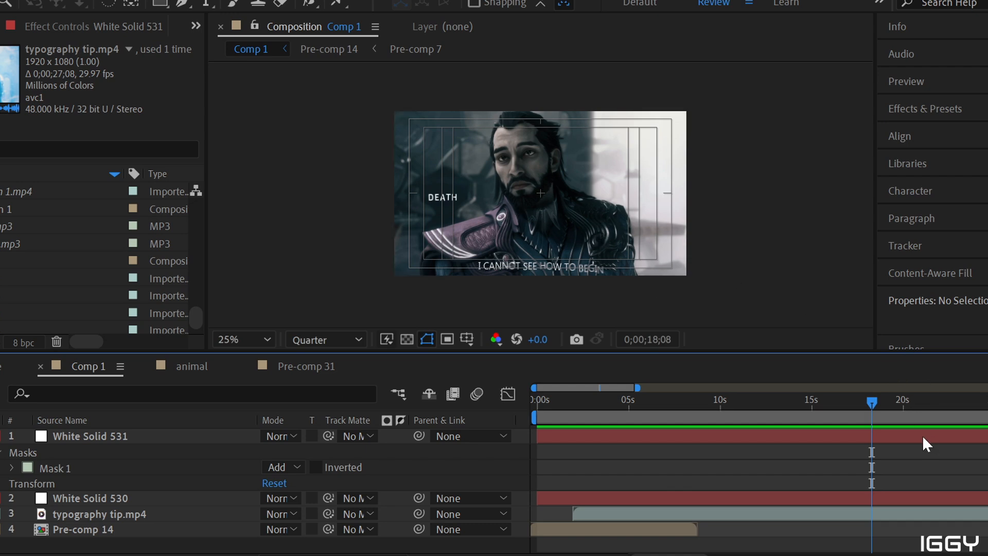
- Compare the bottom text of the DEATH shot at 0;00;18;06 with the & I'M AFRAID shot at 0;00;18;21
drag(872, 412, 880, 407)
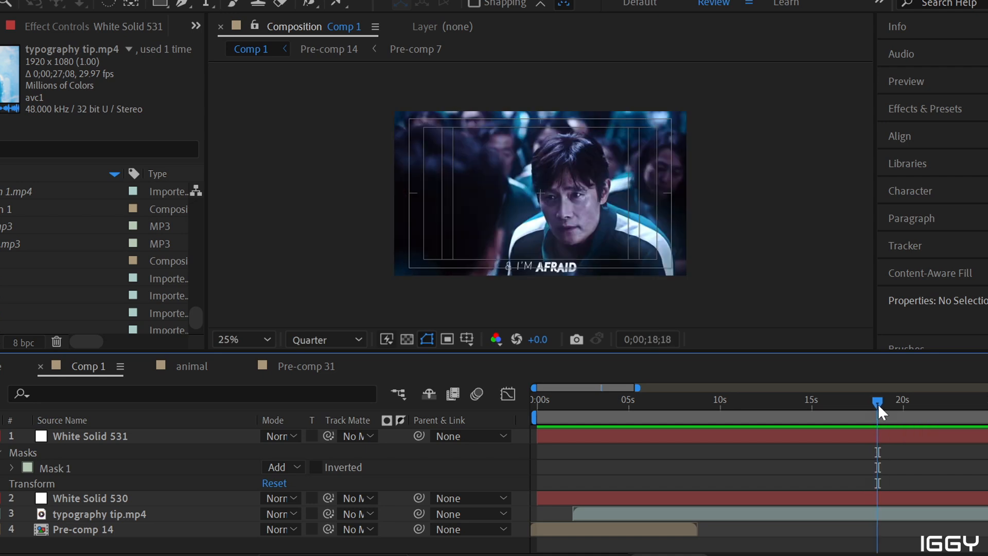
drag(877, 404, 871, 403)
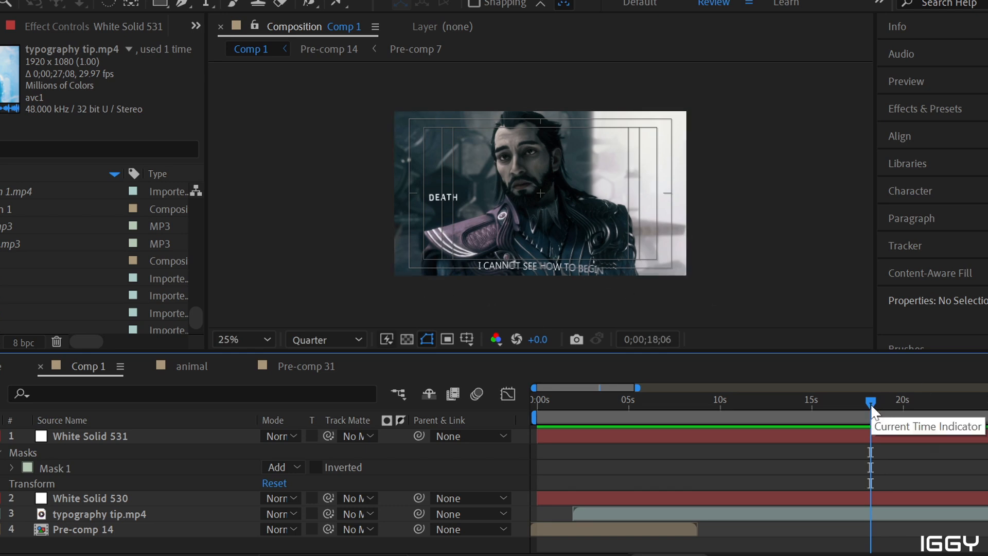
drag(871, 405, 879, 401)
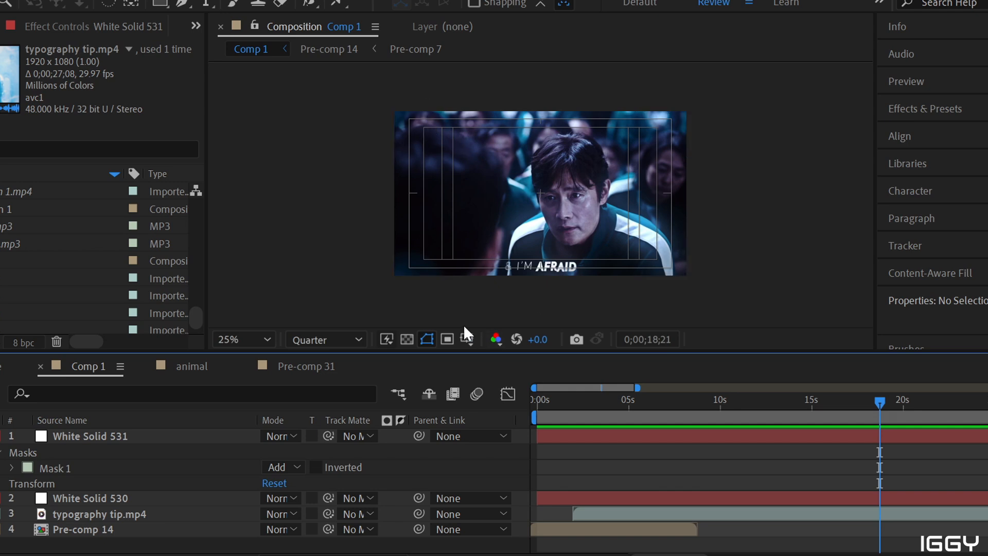
- Examine the & I'M AFRAID subject at 0;00;18;21 and advance to the MY BACK THAT BREAKS shot at 0;00;20;00
click(467, 339)
click(565, 203)
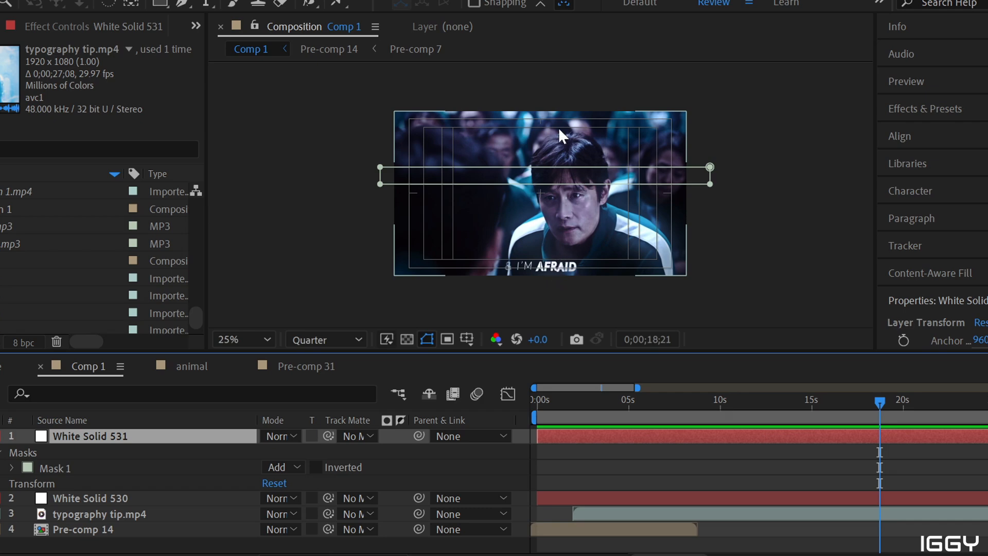
click(875, 459)
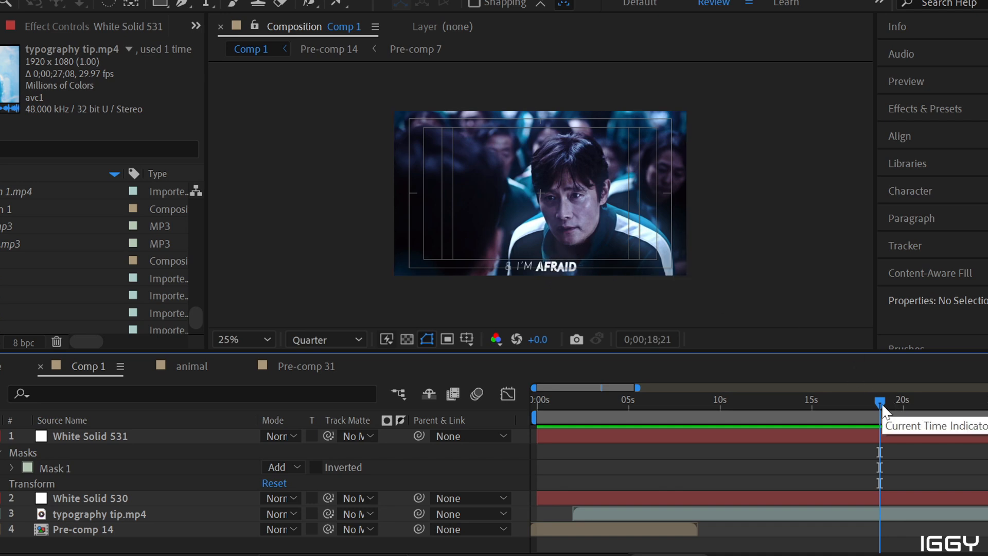
drag(881, 402, 905, 403)
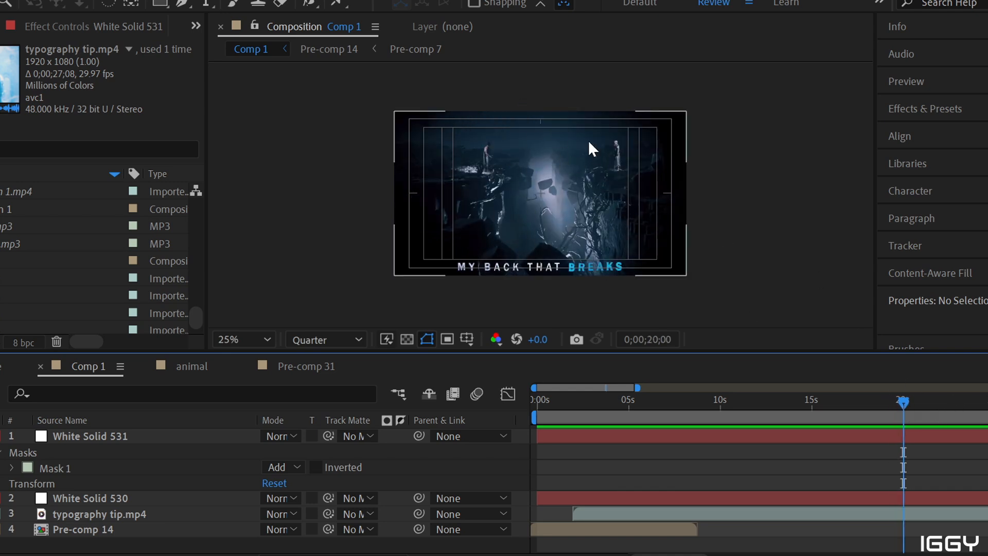
- Examine the two figures and bottom text of the MY BACK THAT BREAKS shot, scrubbing between 0;00;19;15 and 0;00;20;02
click(894, 402)
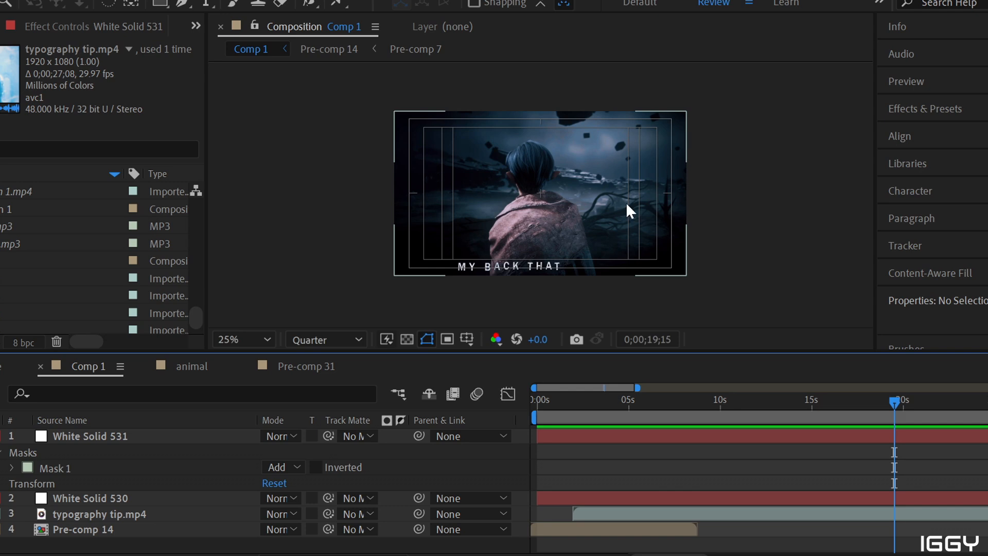
drag(891, 403, 904, 404)
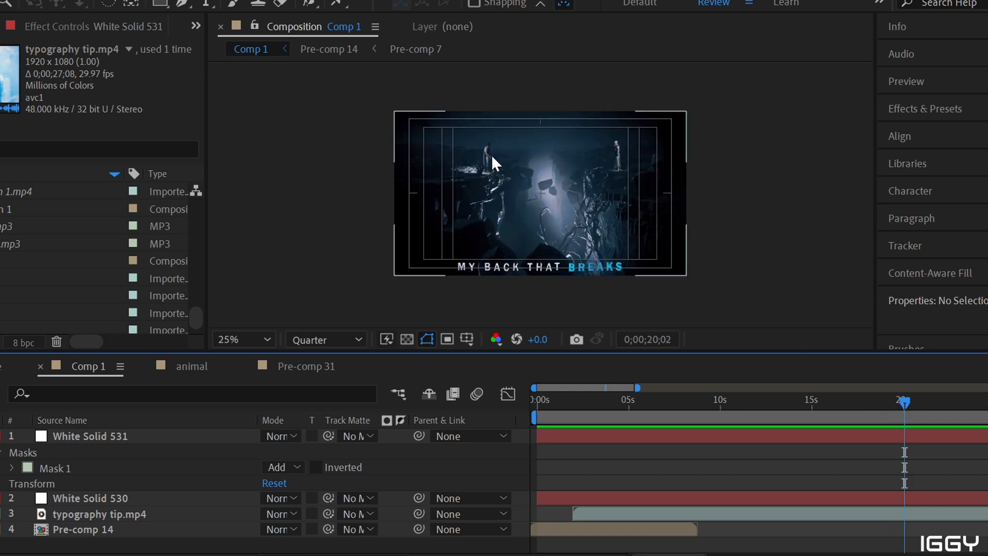
mouse_move(901, 404)
mouse_down()
mouse_move(890, 404)
mouse_move(901, 401)
mouse_up()
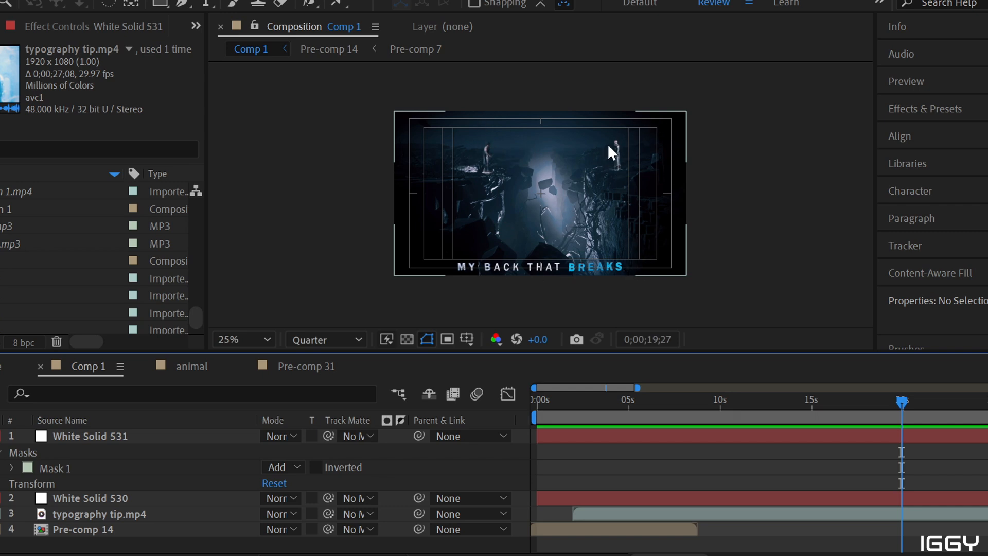
- Examine the THIS WOULD PASS shot at 0;00;21;02 and show the White Solid 530 cross guide over it
drag(898, 398, 923, 399)
drag(630, 554, 664, 554)
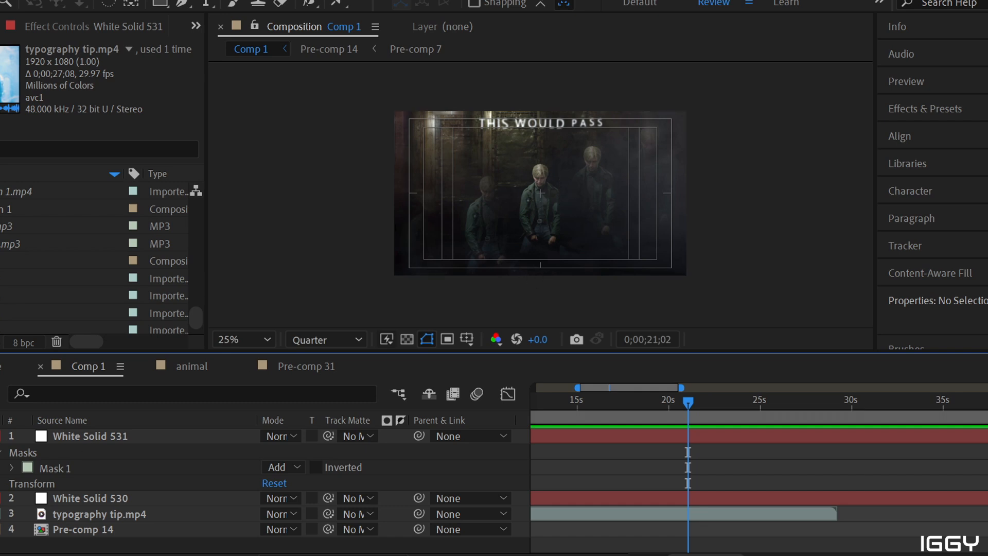
drag(0, 435, 0, 498)
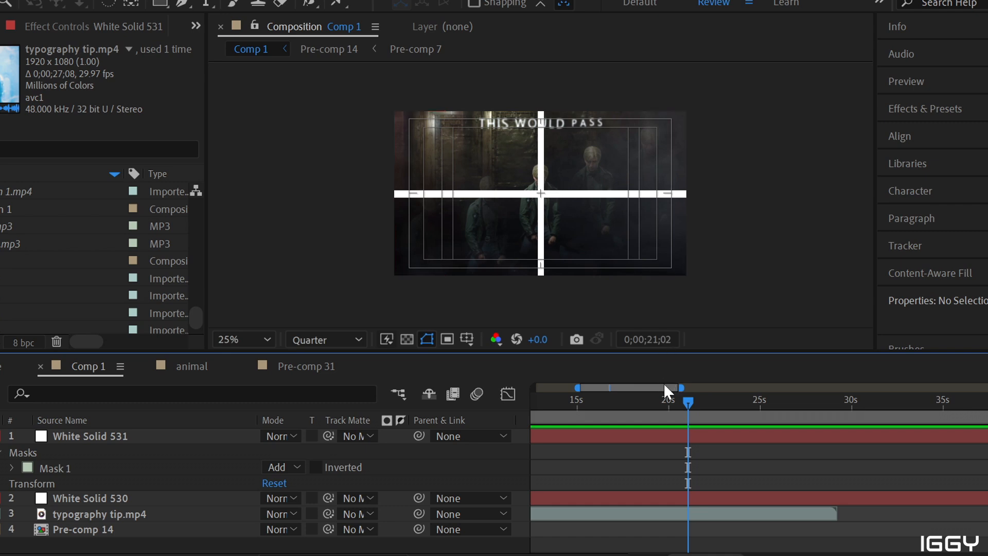
- Check the text of the reaching hands shot at 0;00;21;23 and the YOU'RE JUST shot at 0;00;22;22 with and without the cross guide
drag(686, 404, 700, 403)
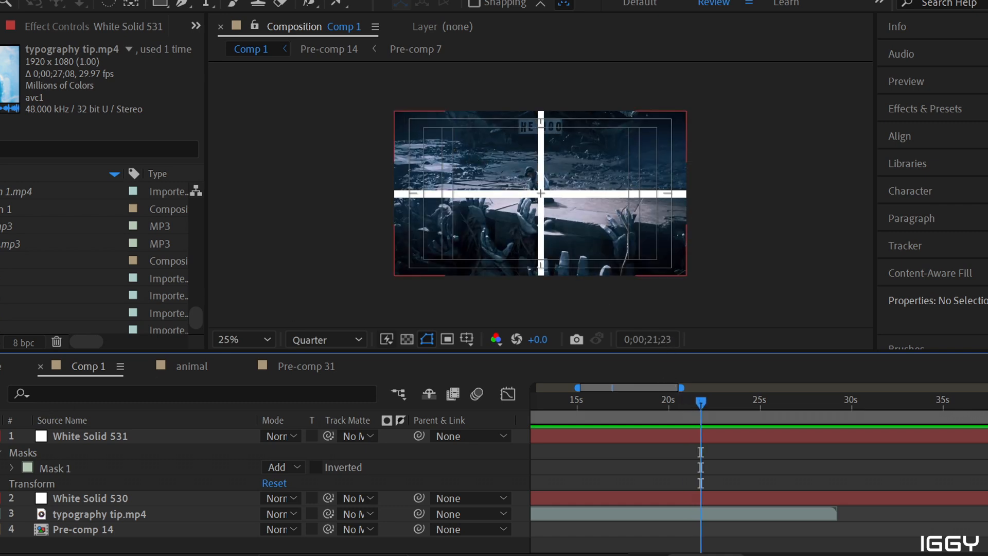
drag(0, 436, 0, 498)
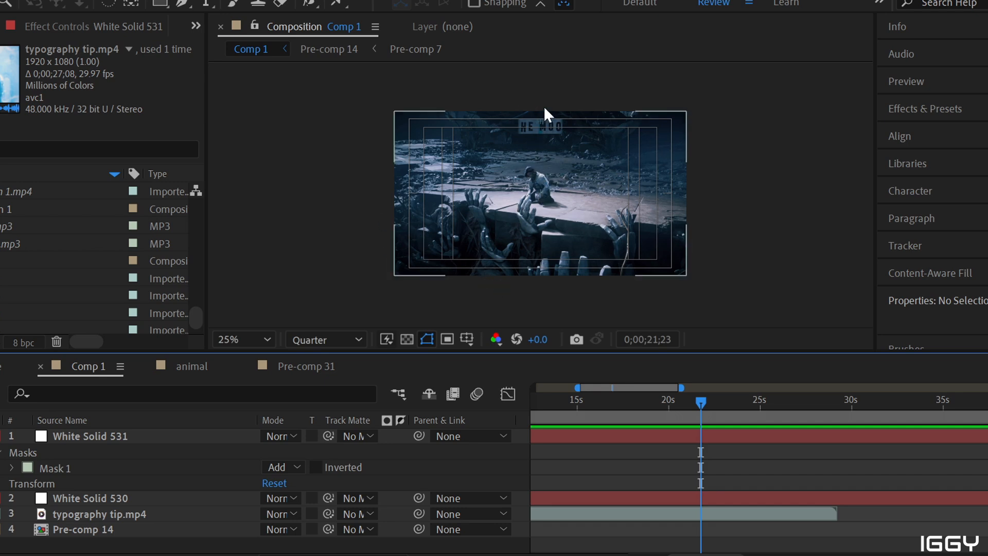
drag(0, 436, 0, 498)
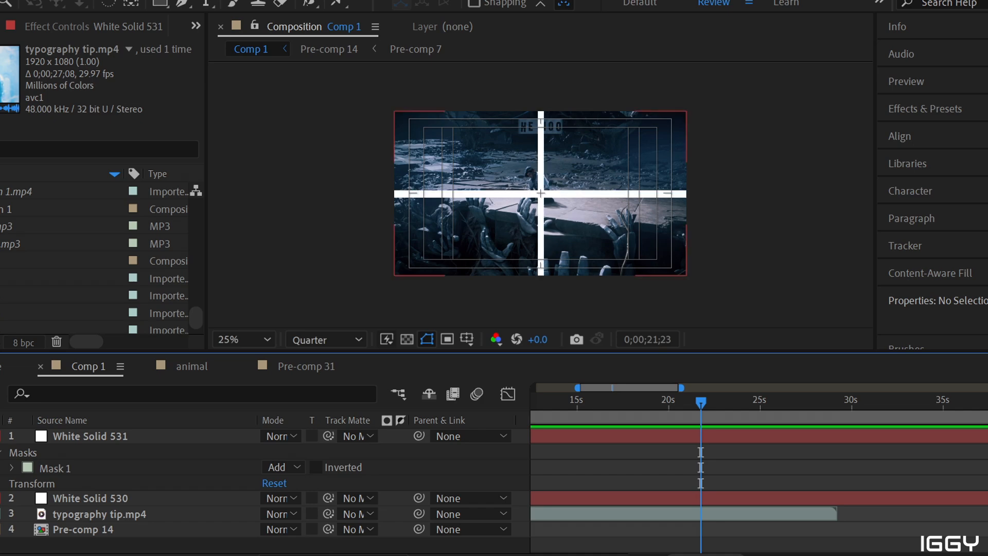
drag(702, 400, 709, 400)
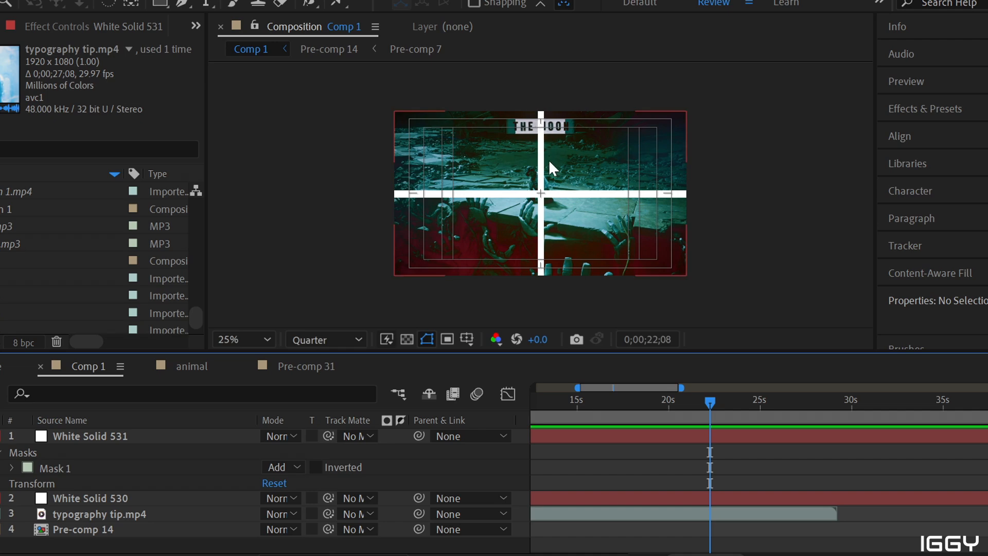
drag(714, 401, 720, 398)
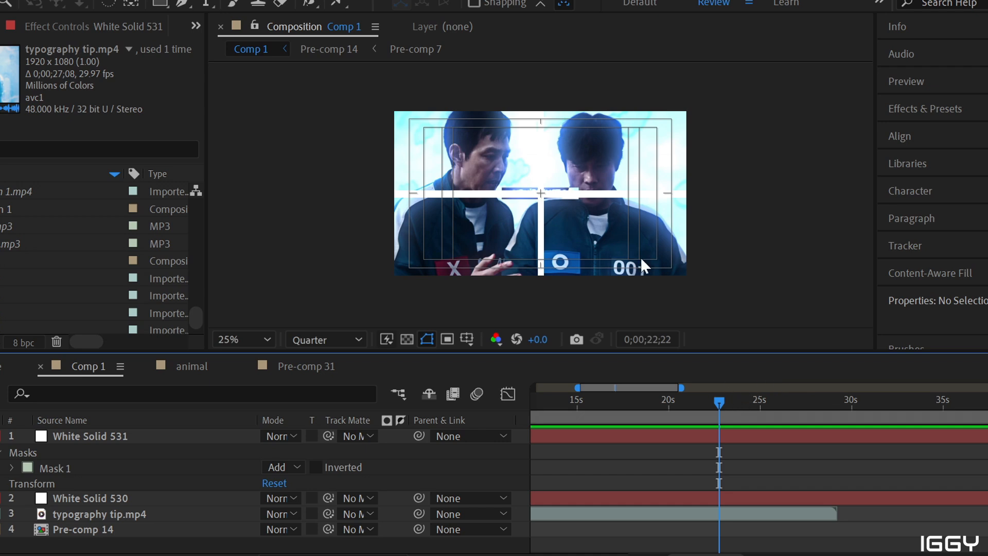
drag(0, 436, 0, 498)
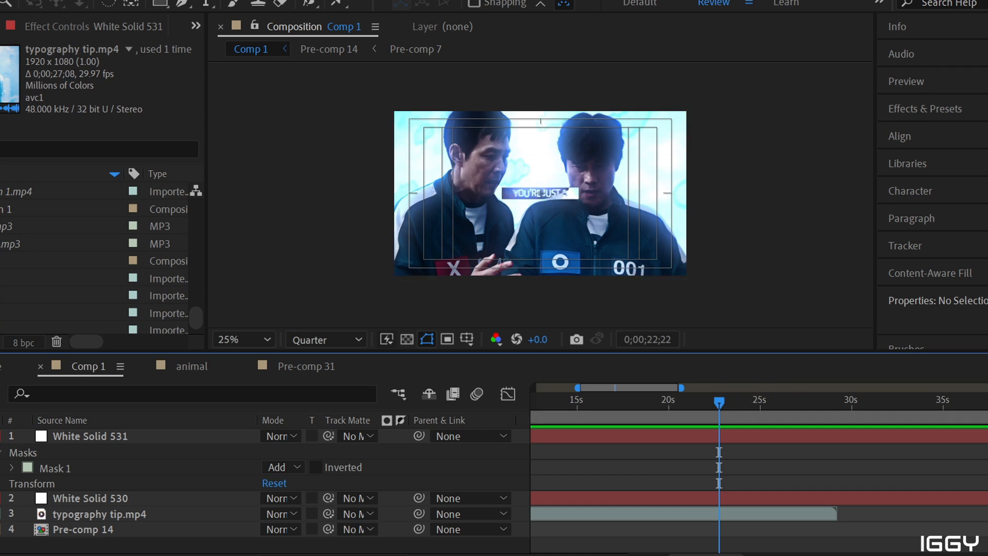
- Compare the centred text of the YOU CAN'T HELP shot at 0;00;23;22 with the BUT BE KIND shot between 0;00;24;00 and 0;00;24;24
mouse_move(720, 404)
mouse_down()
mouse_move(712, 406)
mouse_move(737, 402)
mouse_up()
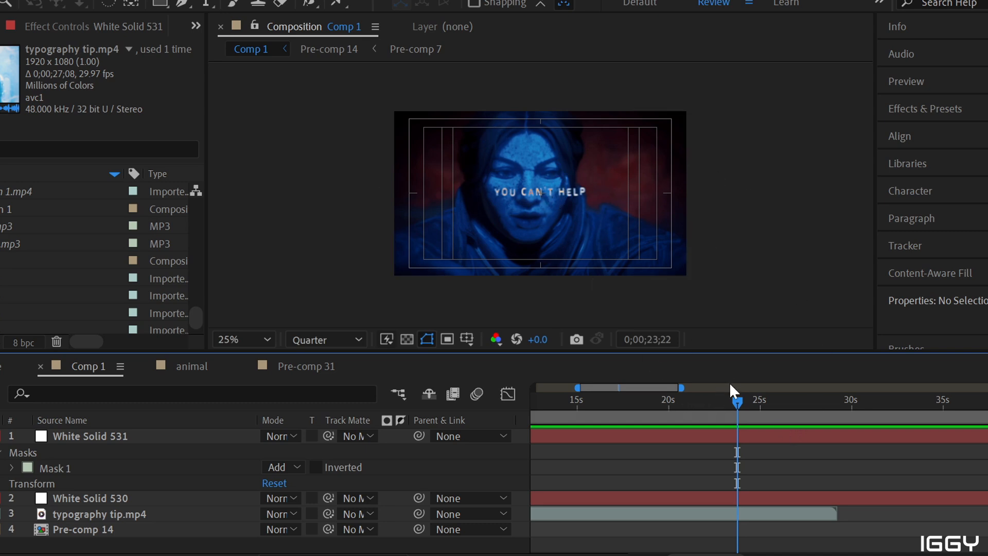
click(733, 399)
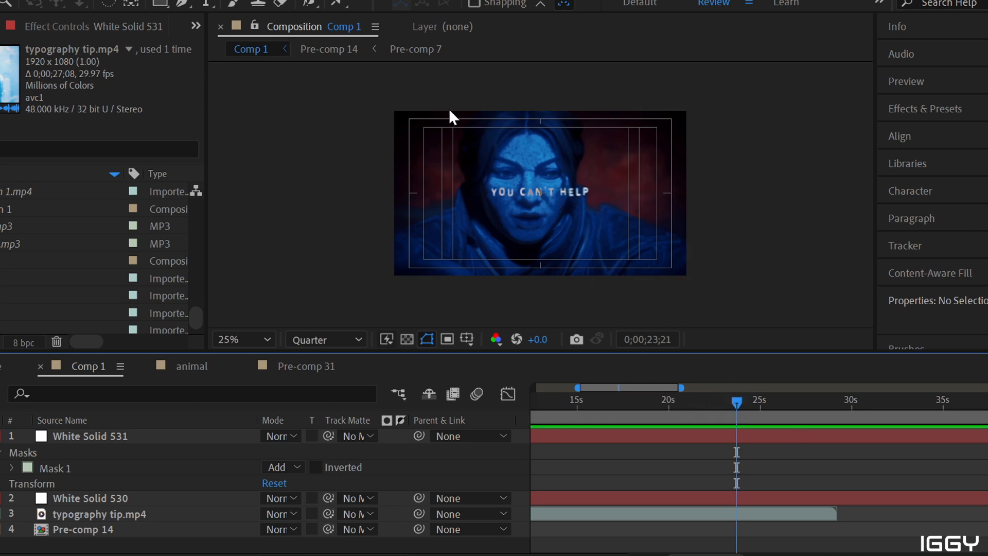
click(743, 400)
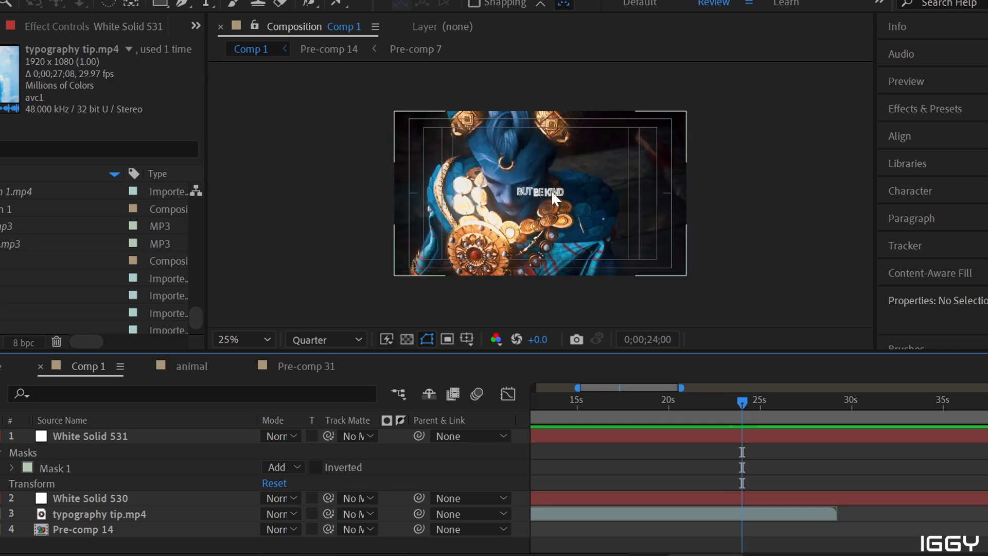
drag(745, 402, 755, 400)
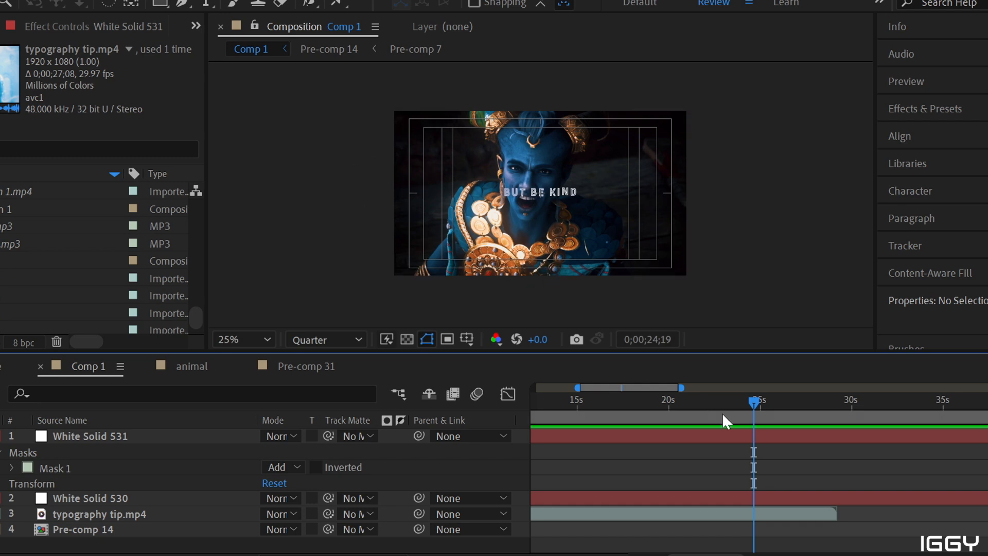
drag(753, 399, 735, 400)
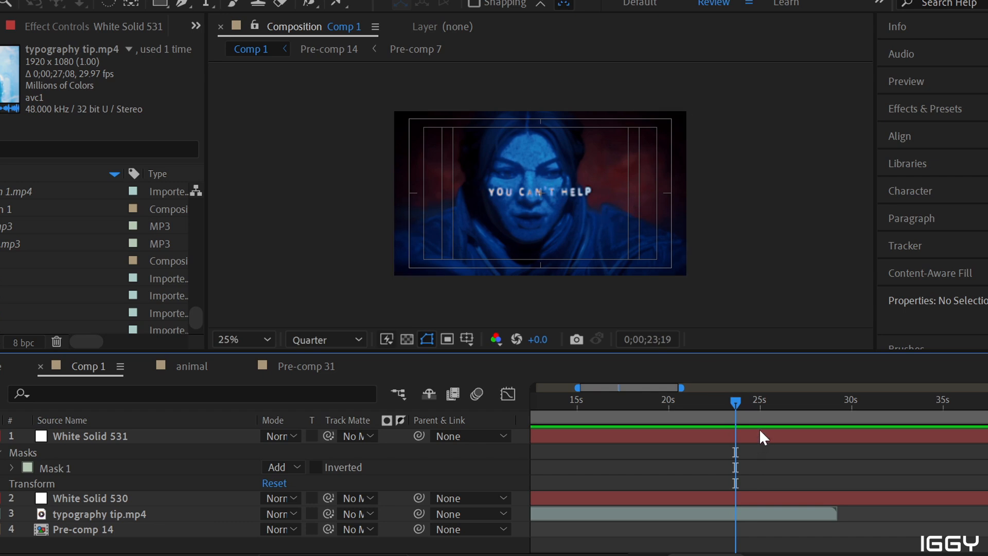
click(757, 400)
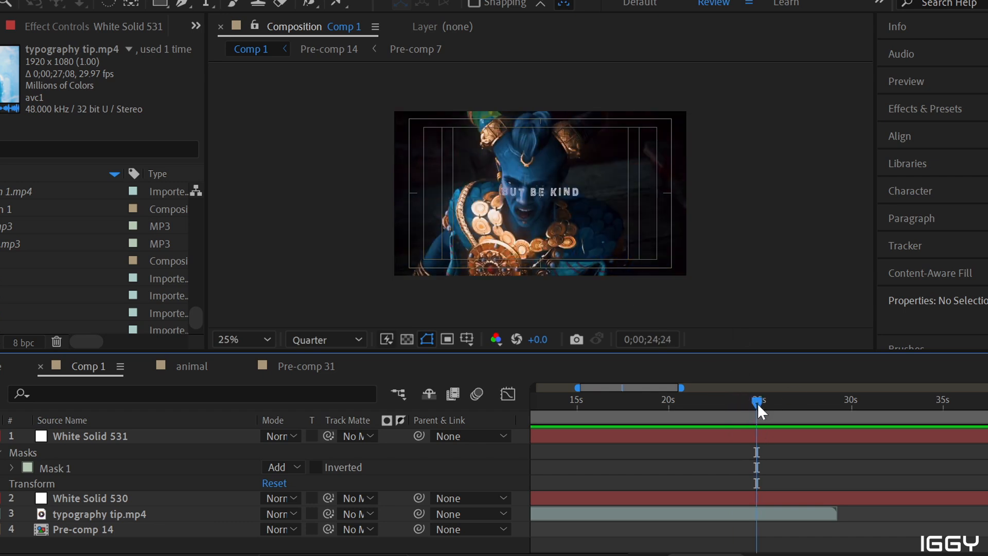
- Examine the SOUND INSANE shot at 0;00;25;16 and the IN THE LIGHT shot at 0;00;26;00, checking the latter against the cross guide
drag(761, 400, 770, 401)
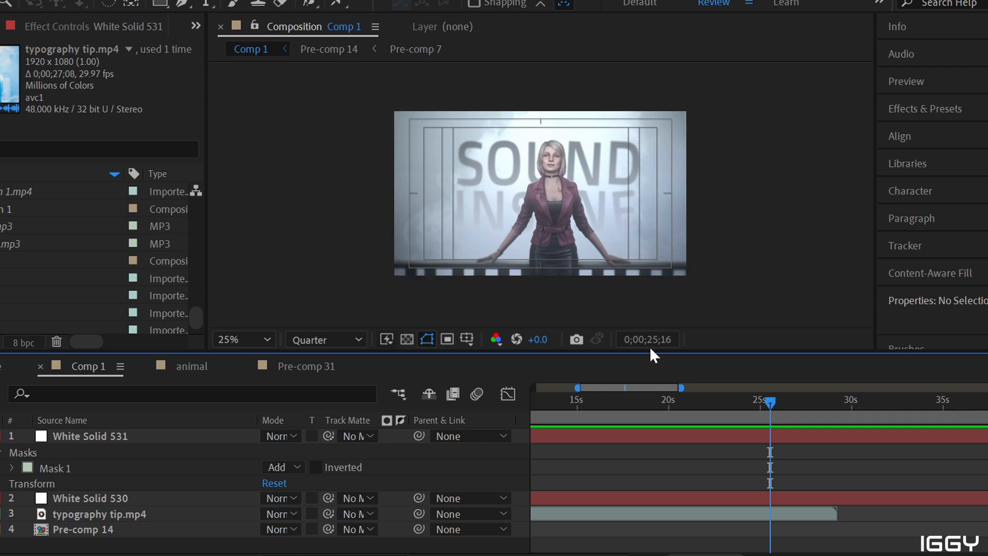
drag(770, 399, 778, 403)
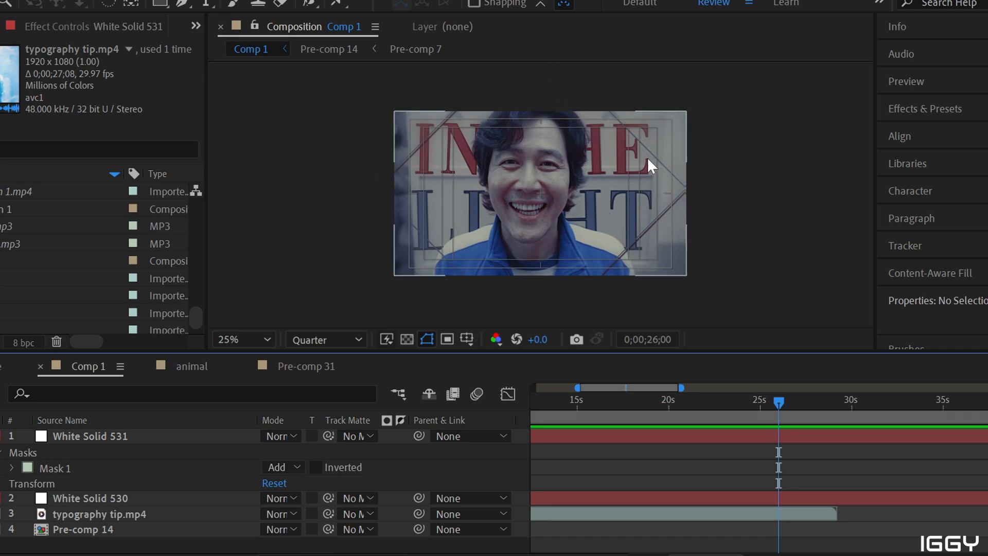
drag(0, 435, 0, 498)
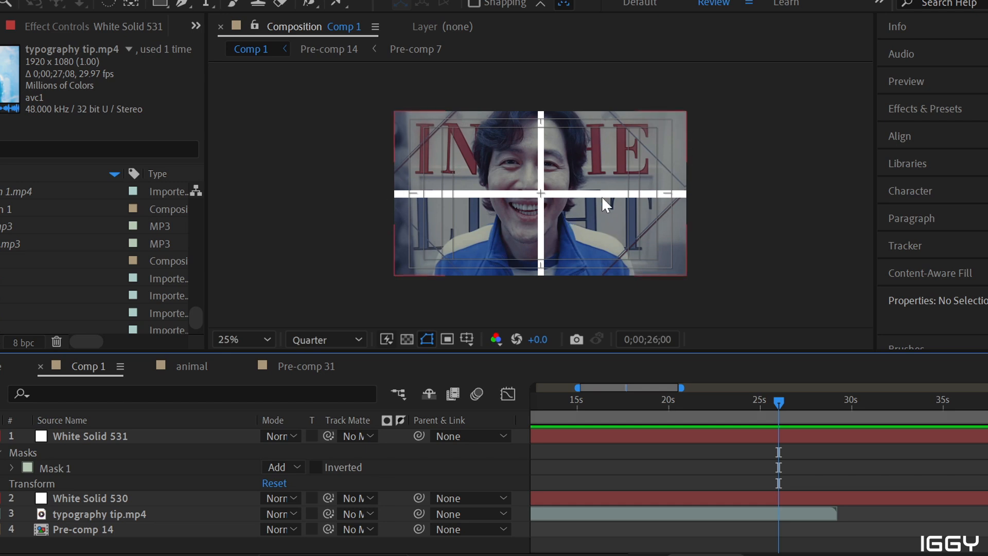
drag(1, 436, 1, 498)
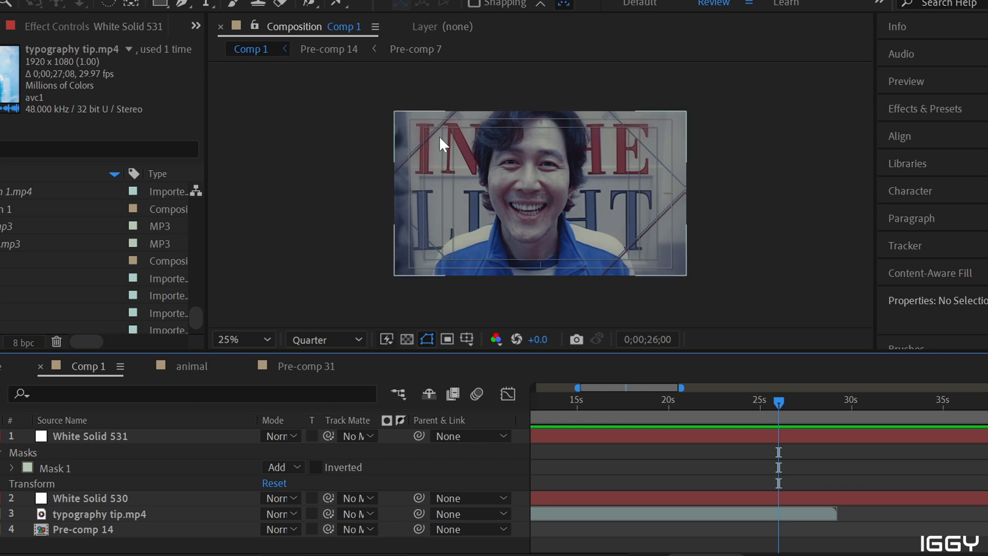
click(780, 399)
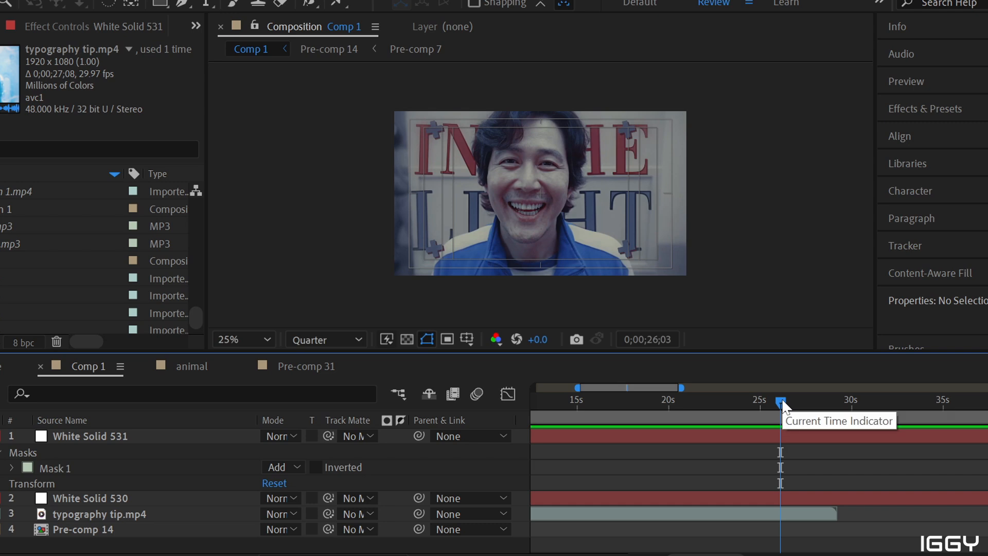
- Examine the text behind and in front of the horned figure in the SPIKE shot from 0;00;27;04 to 0;00;27;22
drag(783, 400, 798, 400)
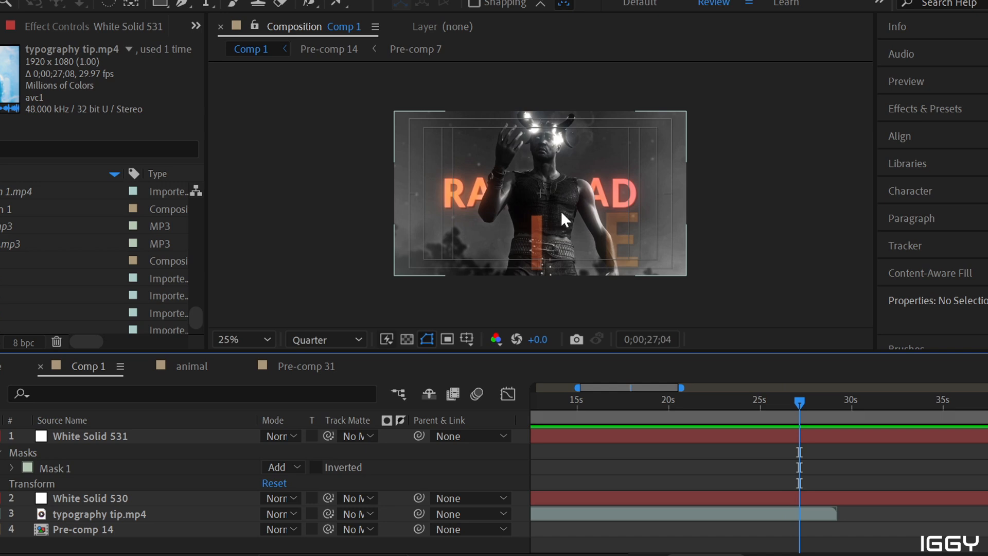
drag(799, 401, 807, 400)
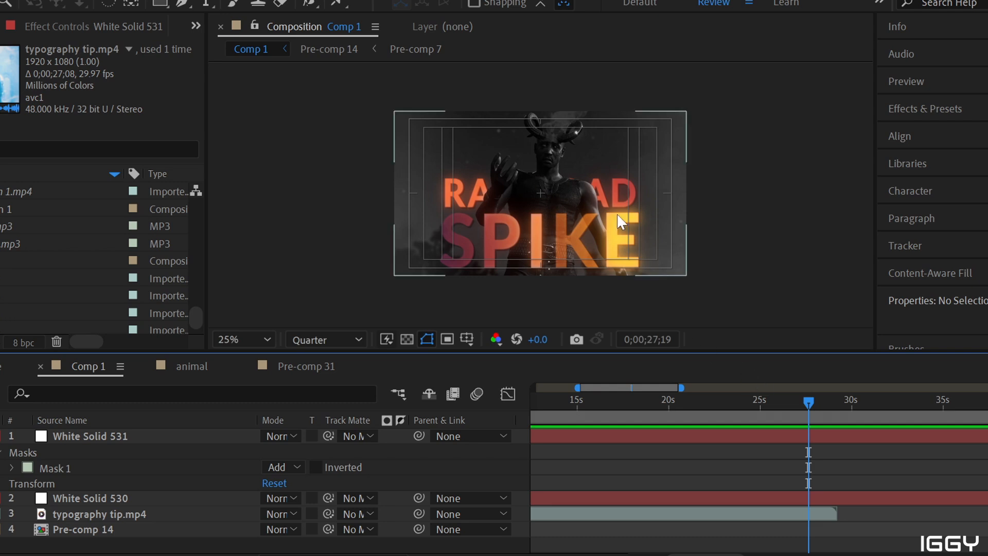
drag(812, 400, 813, 400)
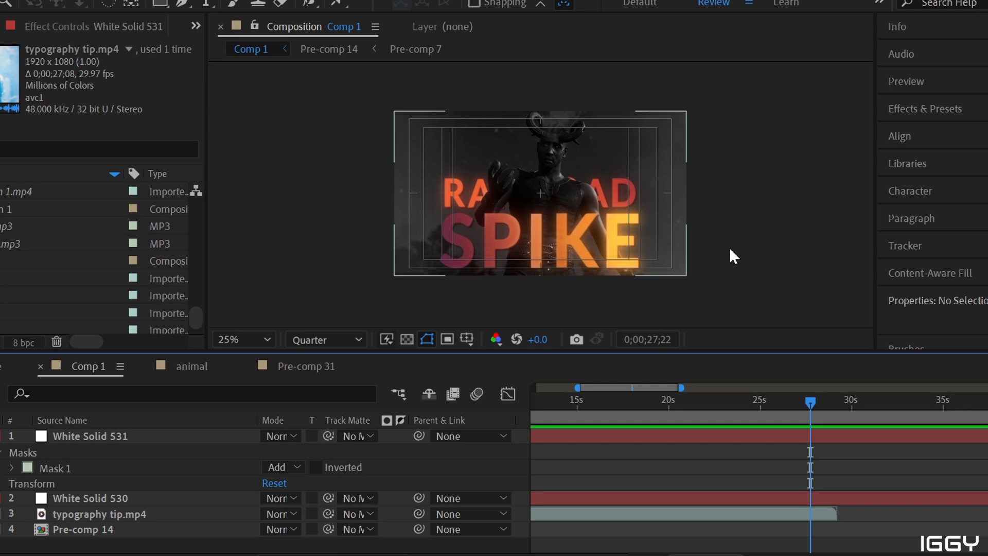
- Compare the text behind the subjects in the shots at 0;00;25;04, 0;00;25;22 and 0;00;27;00
drag(797, 400, 763, 397)
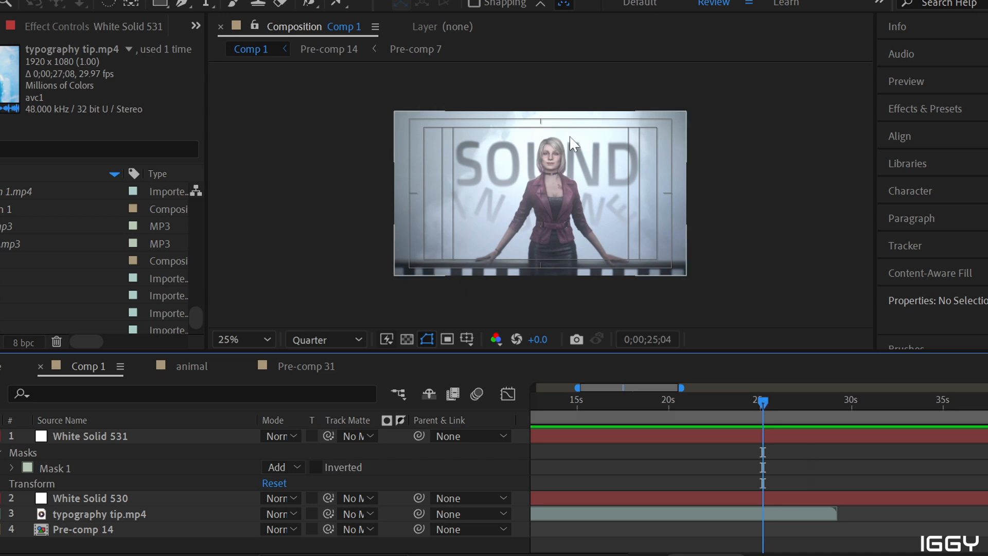
drag(761, 402, 774, 399)
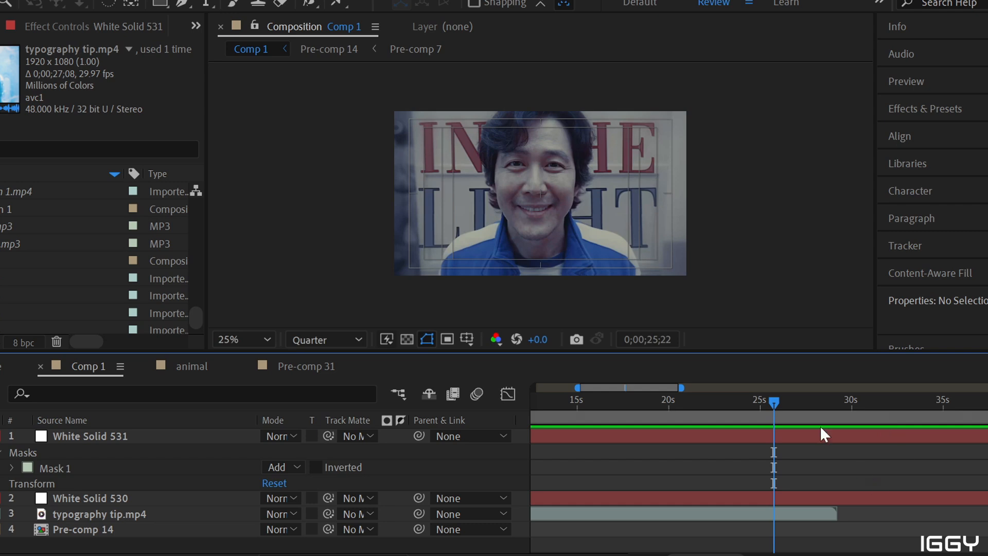
drag(776, 400, 798, 402)
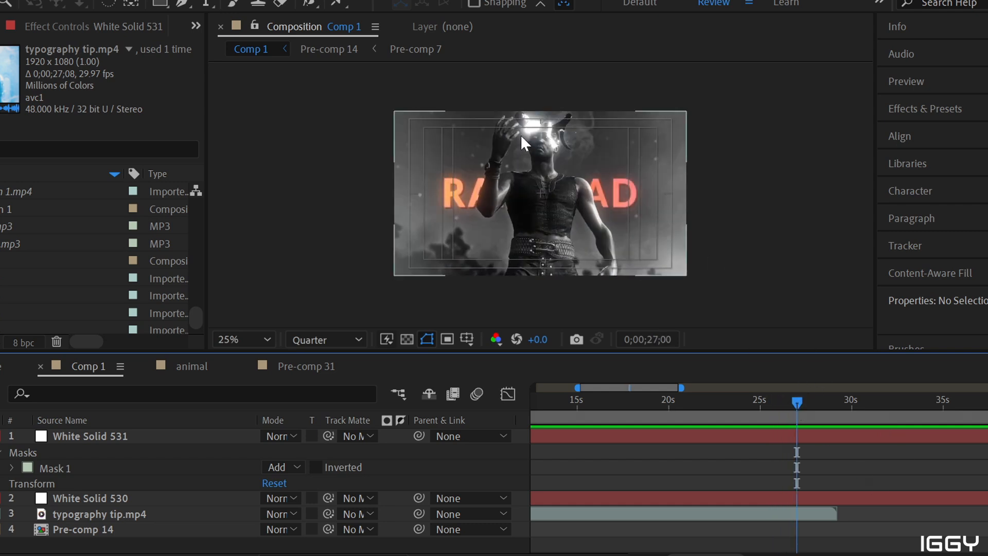
- Examine the circular text framing the SKIES shot at 0;00;28;12 and the FEVER shot at 0;00;28;25
drag(801, 402, 824, 405)
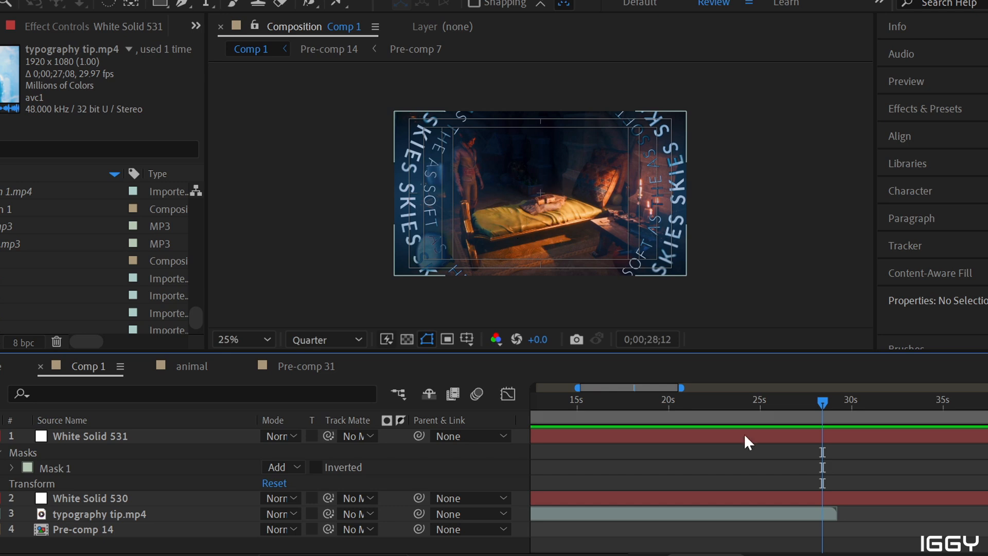
drag(825, 397, 829, 401)
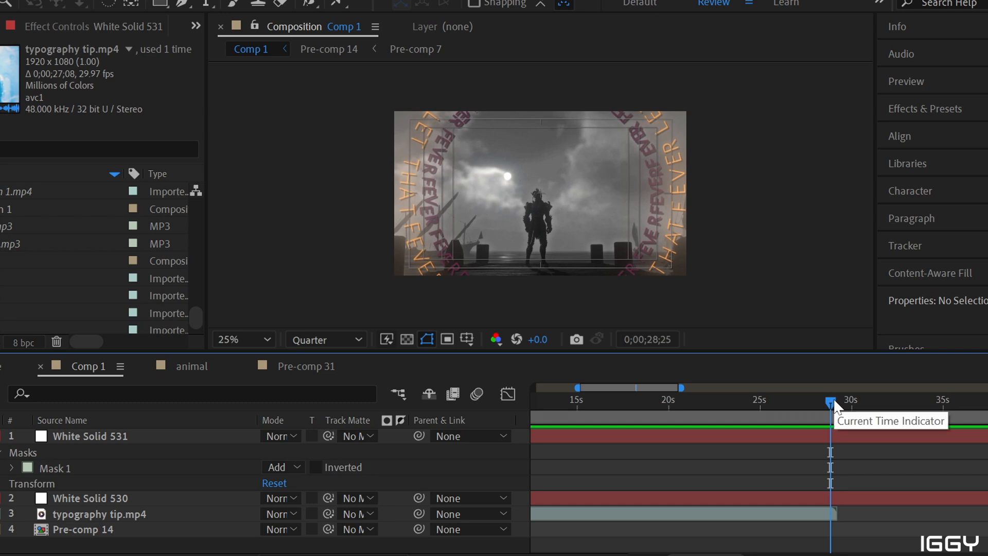
click(0, 498)
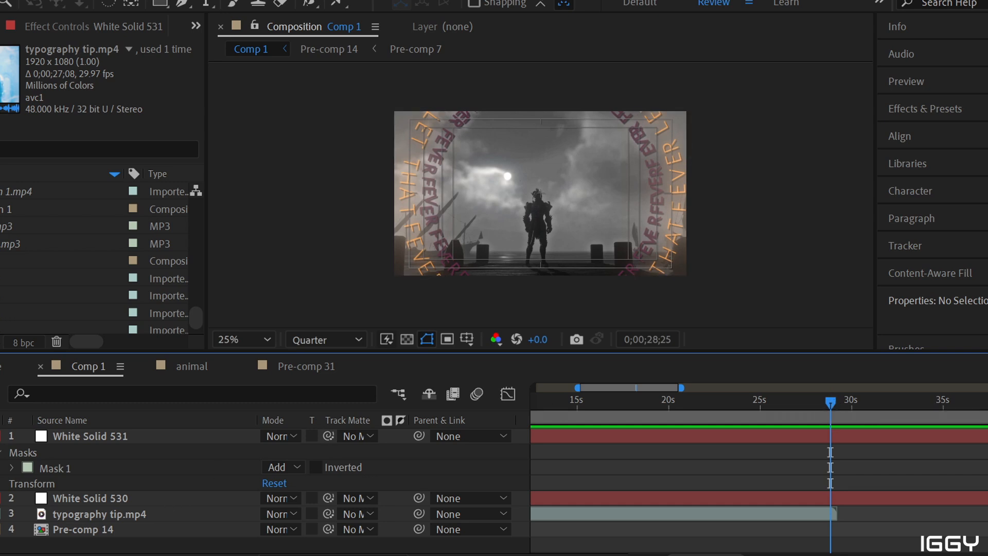
click(1, 436)
click(0, 437)
- Return to the WISHING THIS WOULD PASS shot and examine its text, scrubbing between 0;00;06;22 and 0;00;07;20
key(semicolon)
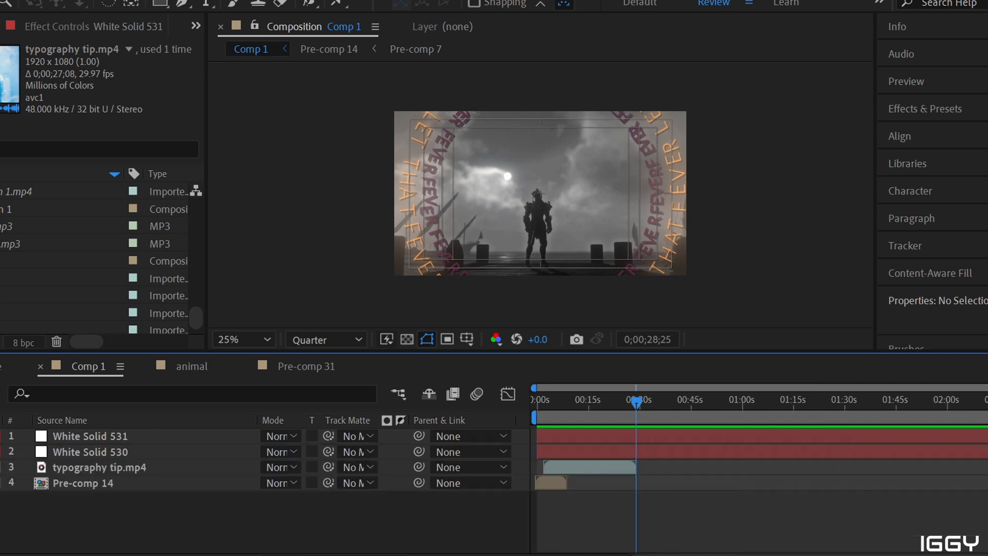
click(535, 410)
drag(533, 408, 573, 408)
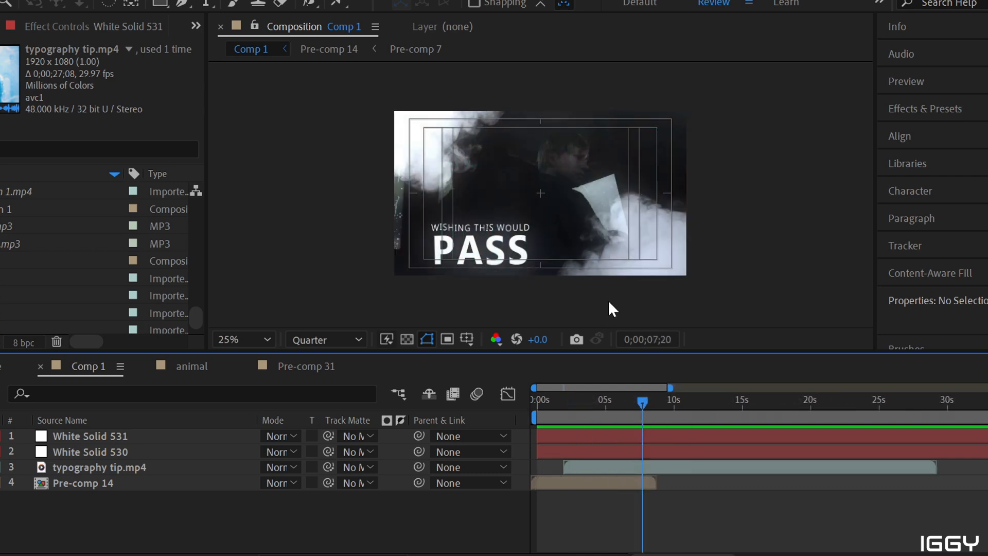
drag(641, 406, 629, 406)
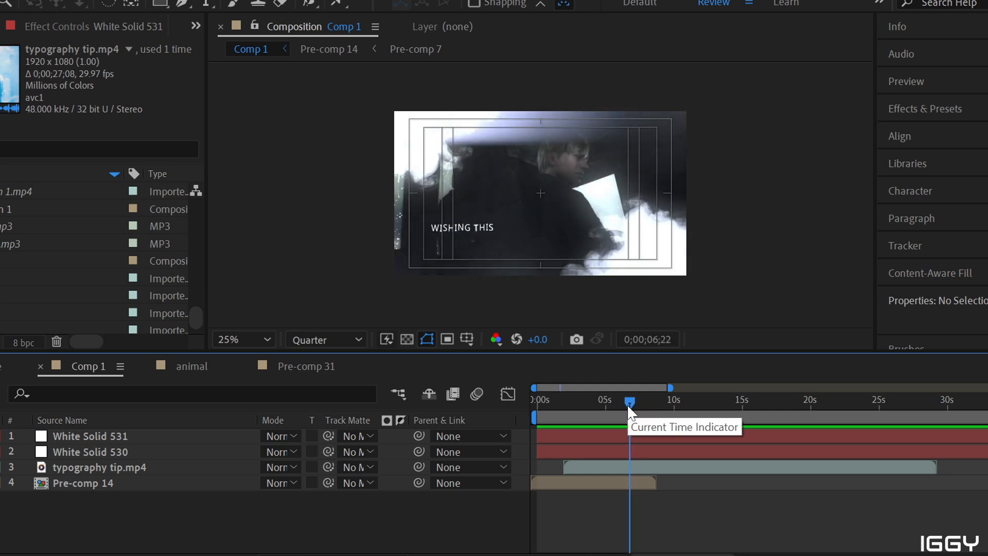
drag(628, 406, 634, 407)
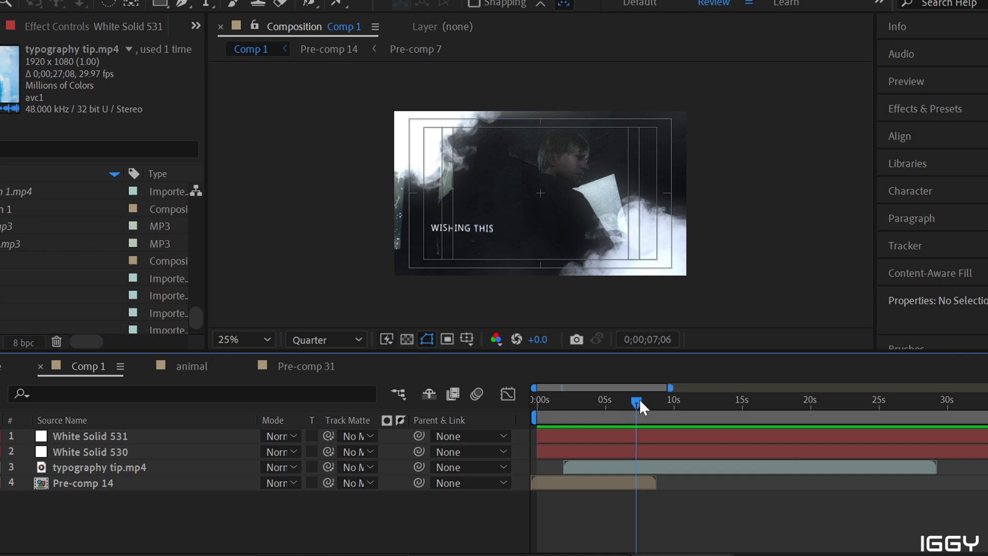
- Compare the text placement in the shots at 0;00;07;16, 0;00;06;08 and 0;00;20;13, and in the THIS WOULD PASS shot at 0;00;21;03
drag(638, 402, 642, 402)
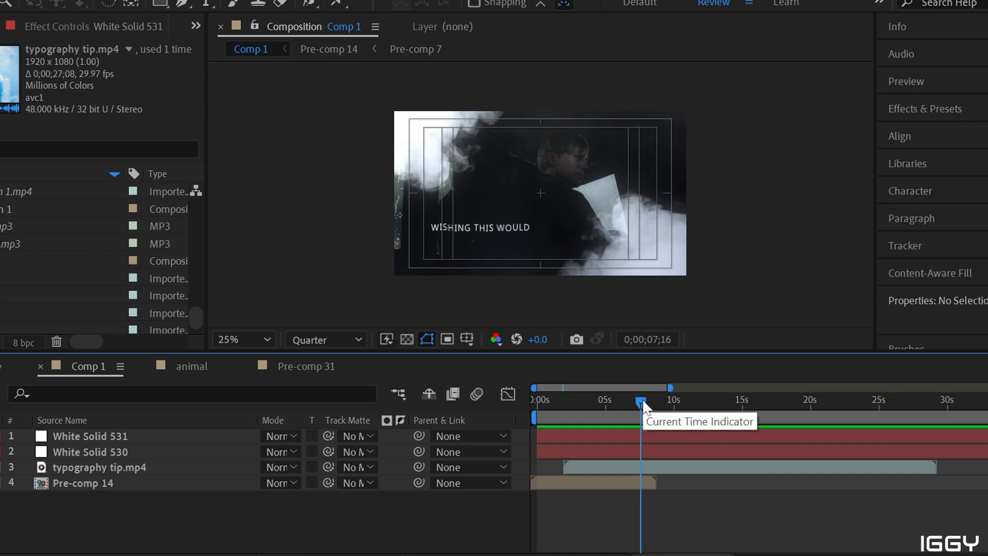
mouse_move(642, 403)
mouse_down()
mouse_move(617, 397)
mouse_move(624, 399)
mouse_up()
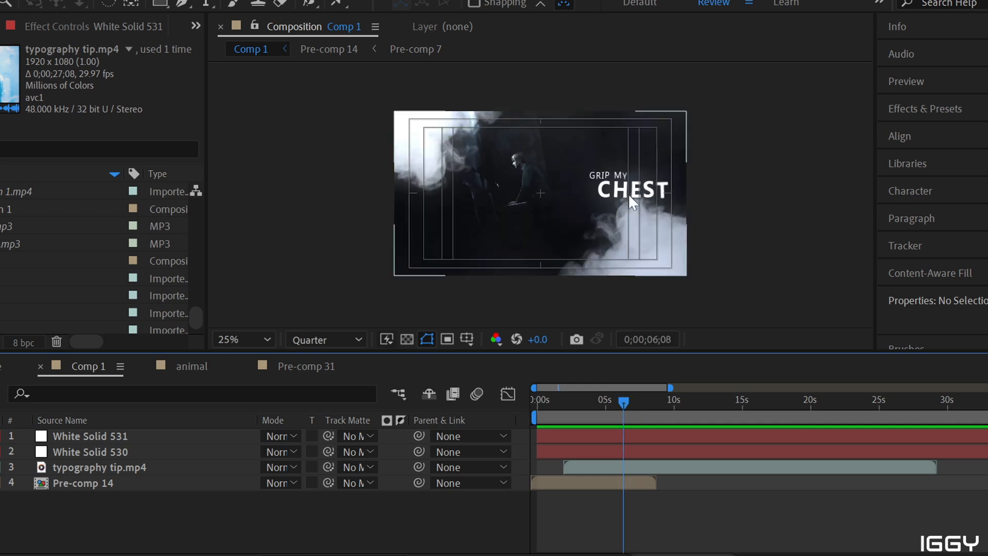
drag(622, 404, 816, 402)
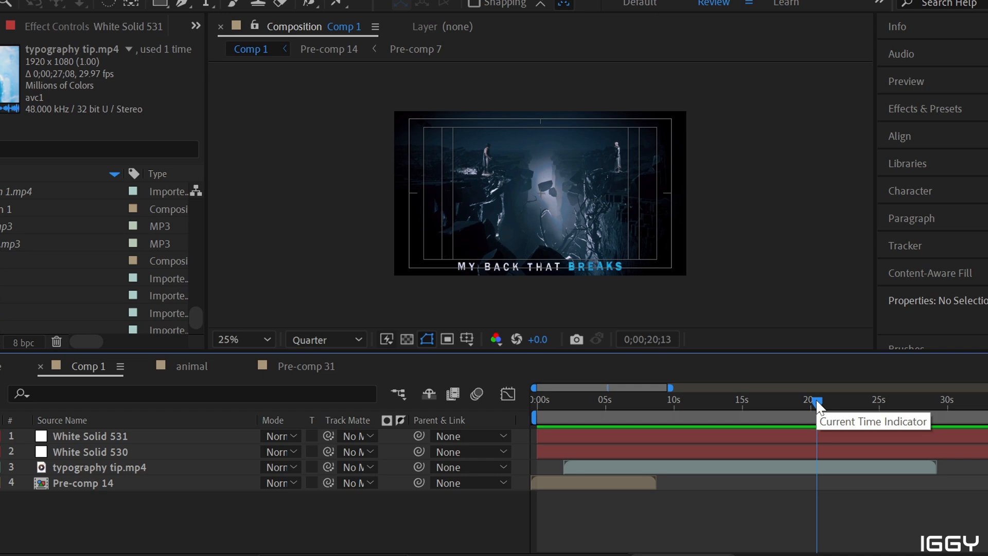
drag(817, 402, 826, 403)
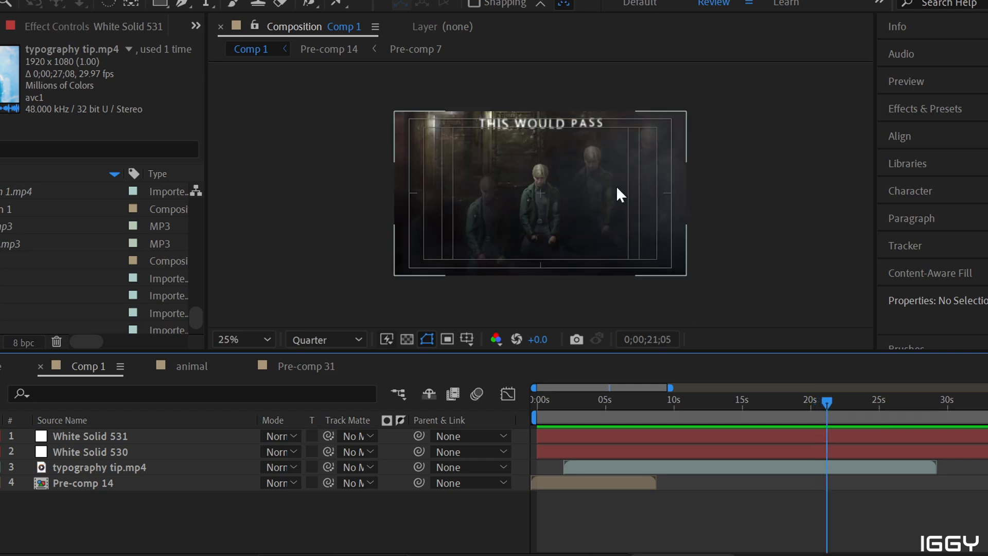
drag(824, 403, 825, 400)
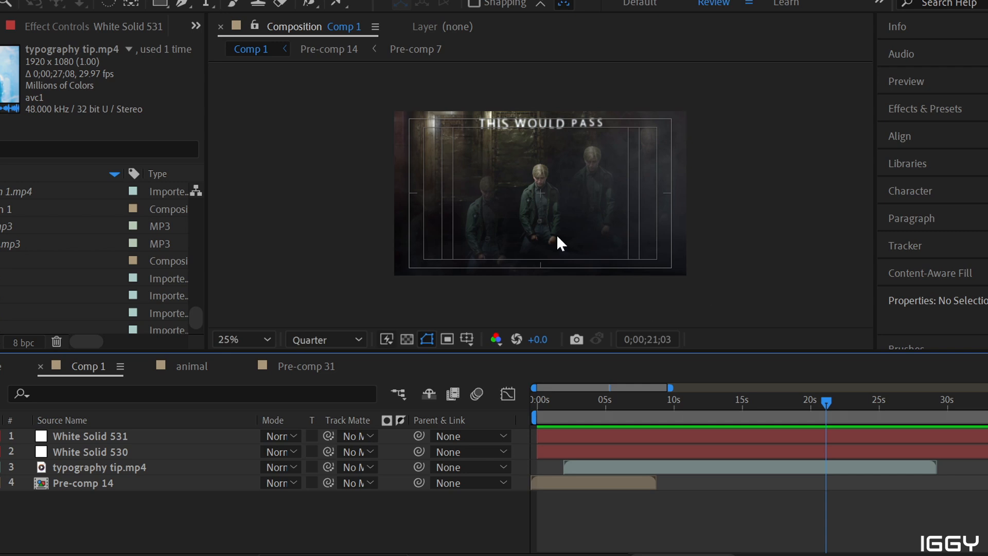
- Examine how the text sits around the subjects in the shots at 0;00;01;18, 0;00;26;13, 0;00;13;15 and 0;00;02;16
drag(825, 401, 561, 400)
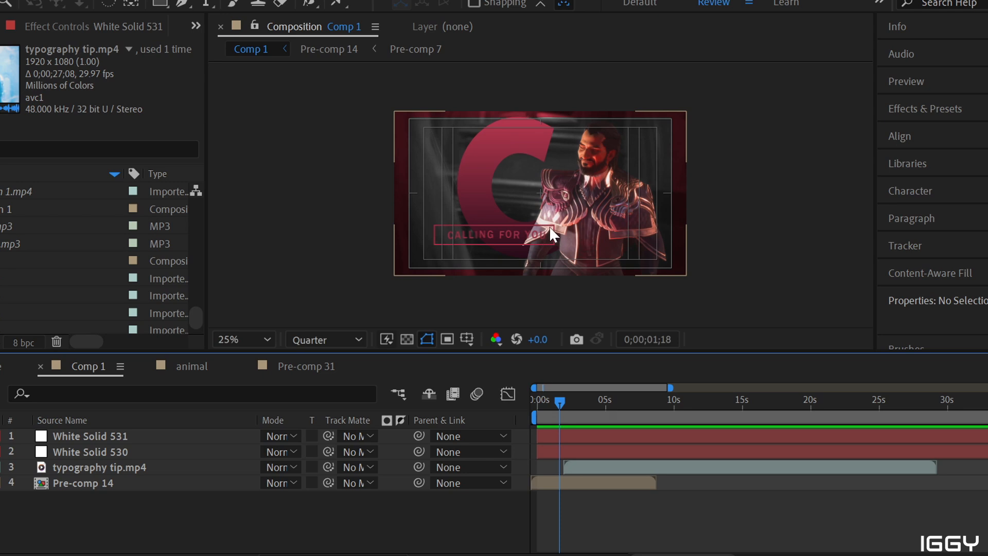
drag(557, 397, 900, 405)
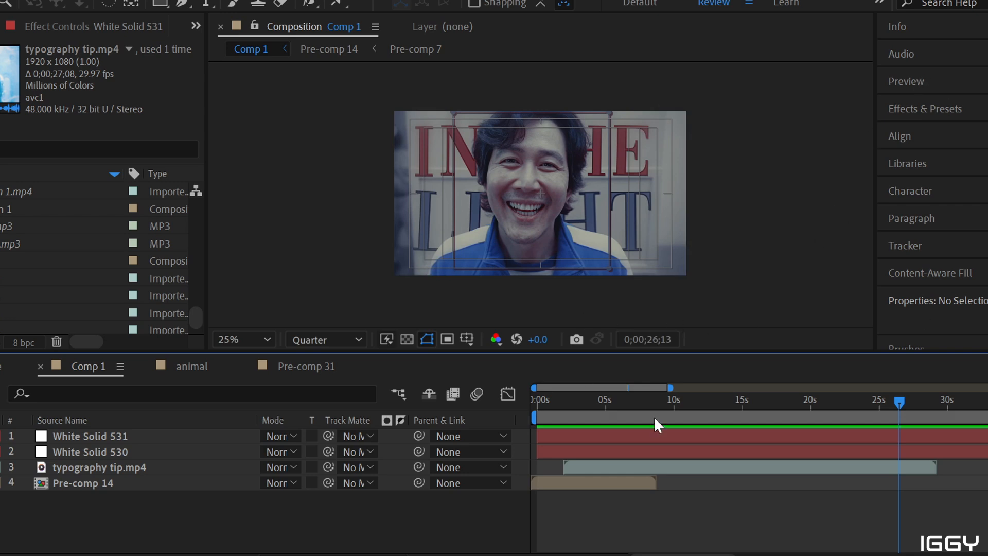
drag(901, 403, 722, 406)
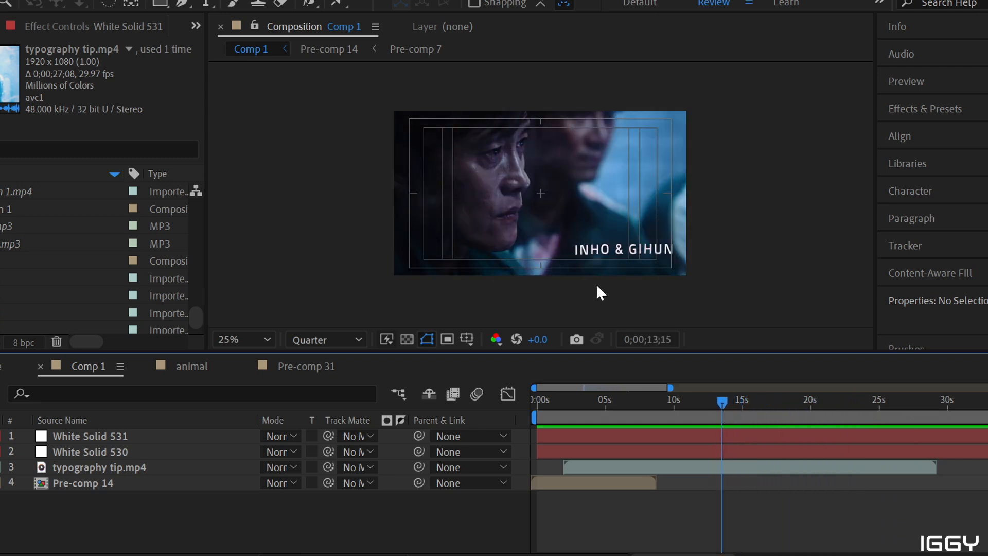
drag(721, 401, 570, 407)
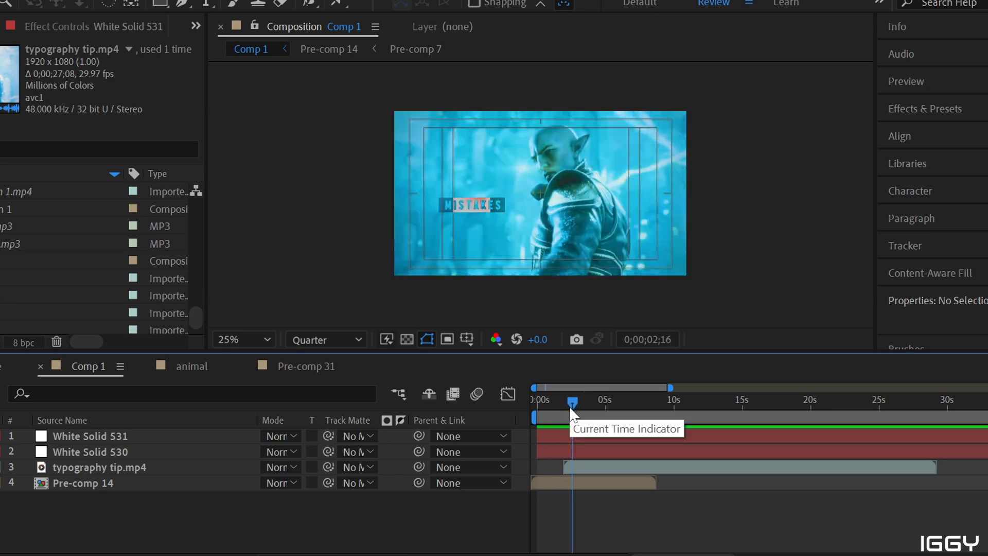